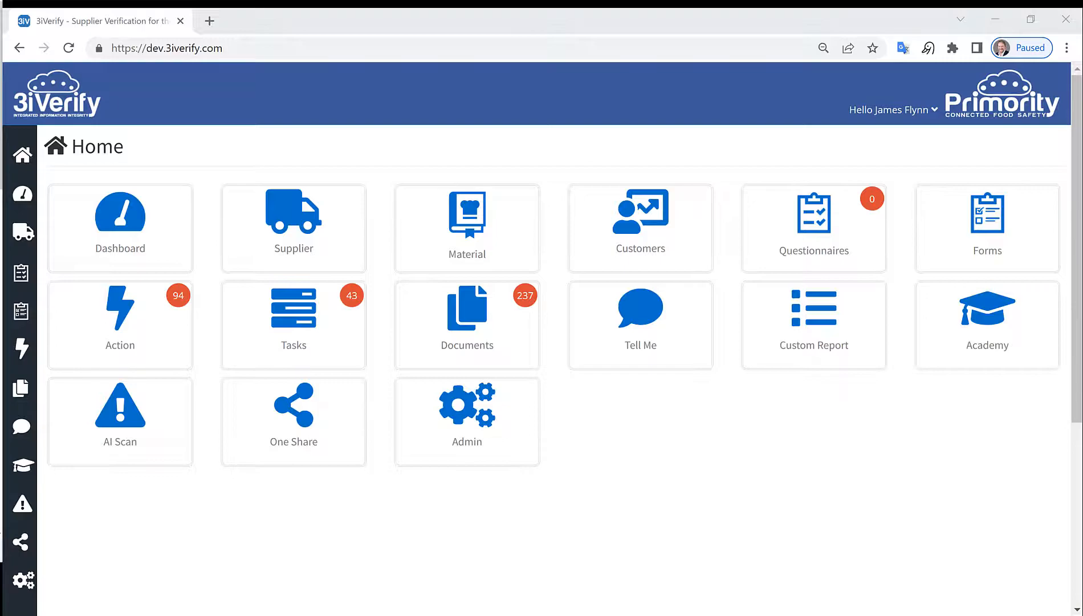
Step: Open the Forms list and start a new form for site A Food Company Ltd
left_click(1015, 213)
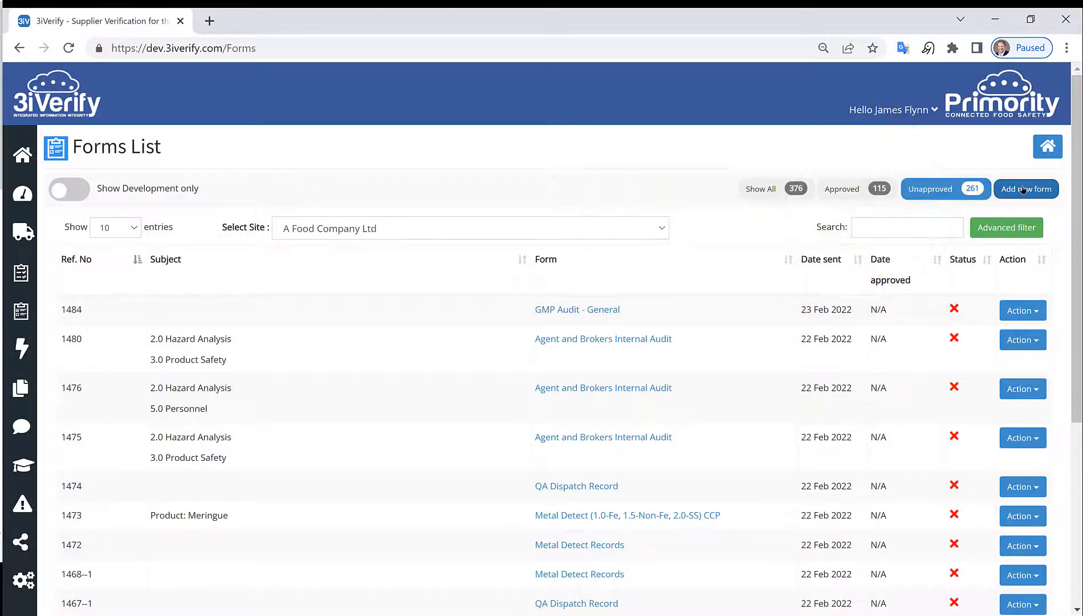
left_click(1023, 189)
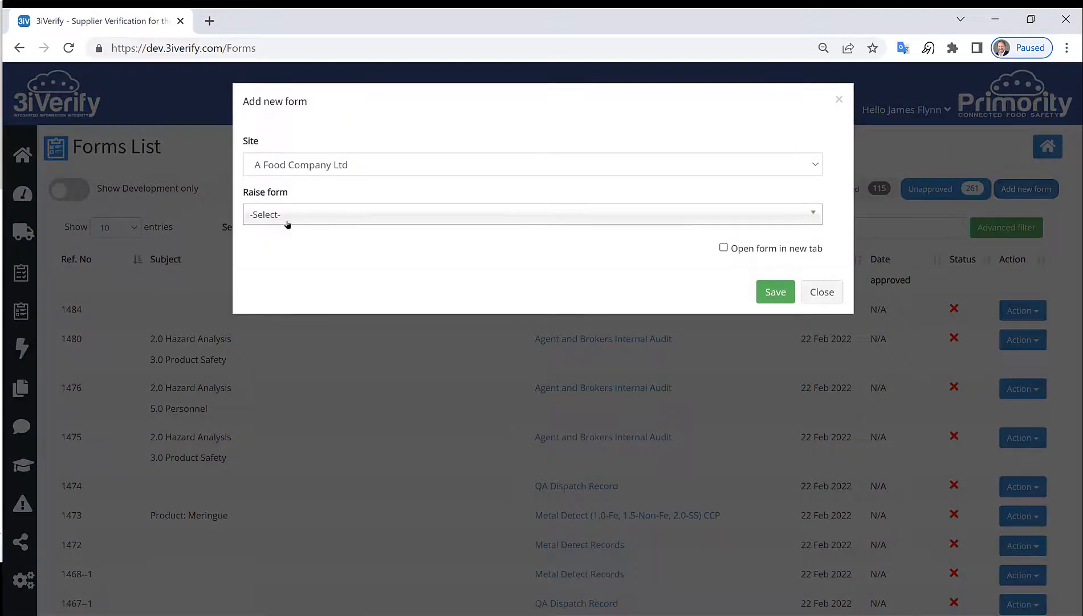
Step: Raise a GMP Audit - General form, set to open in a new tab, and save it
left_click(305, 210)
type("GMP")
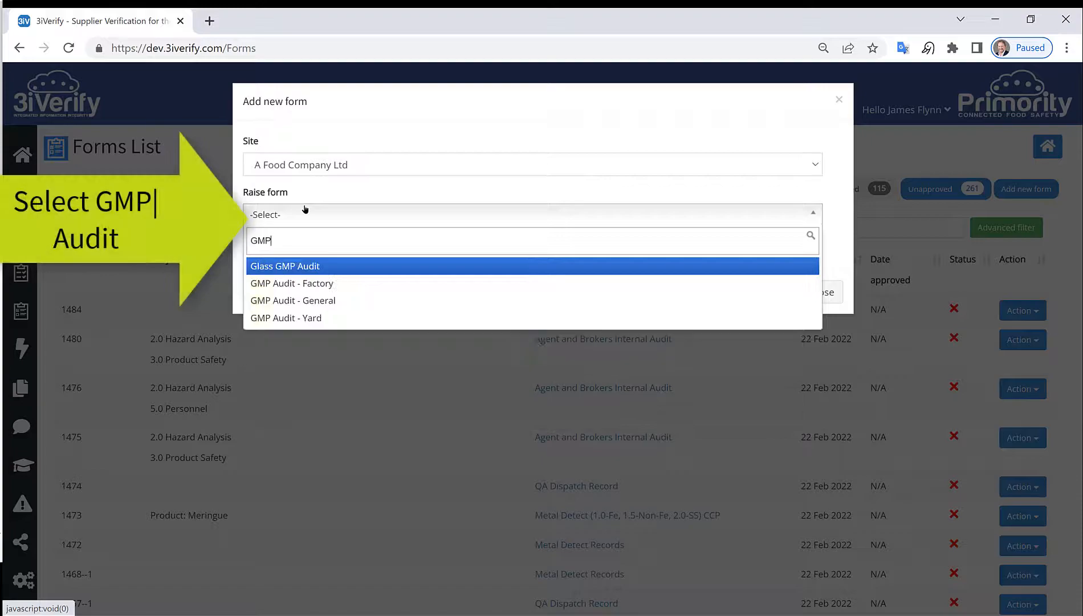
left_click(342, 307)
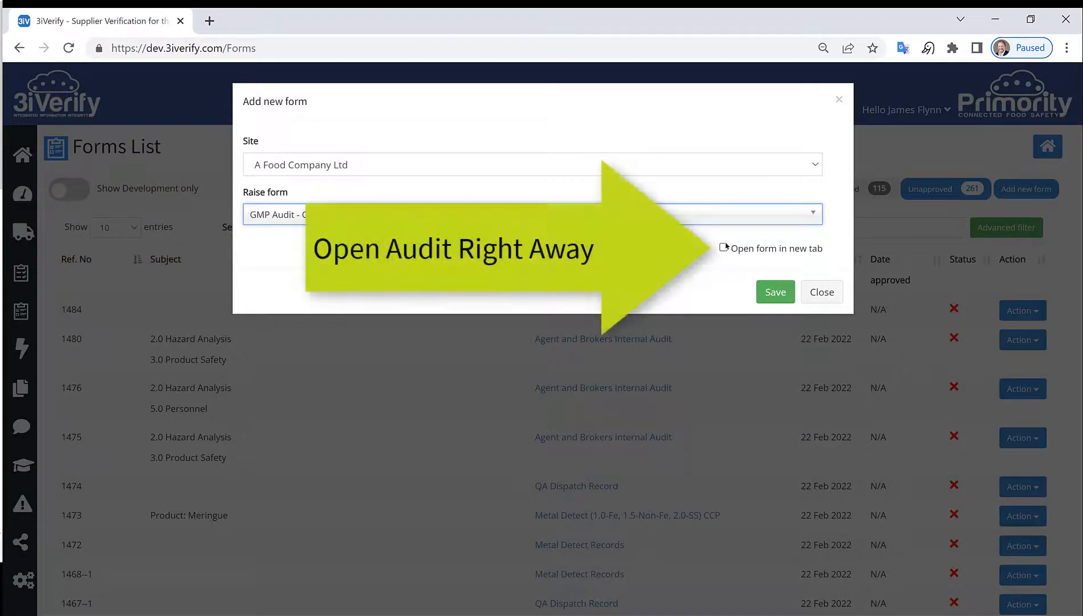
left_click(724, 248)
left_click(776, 293)
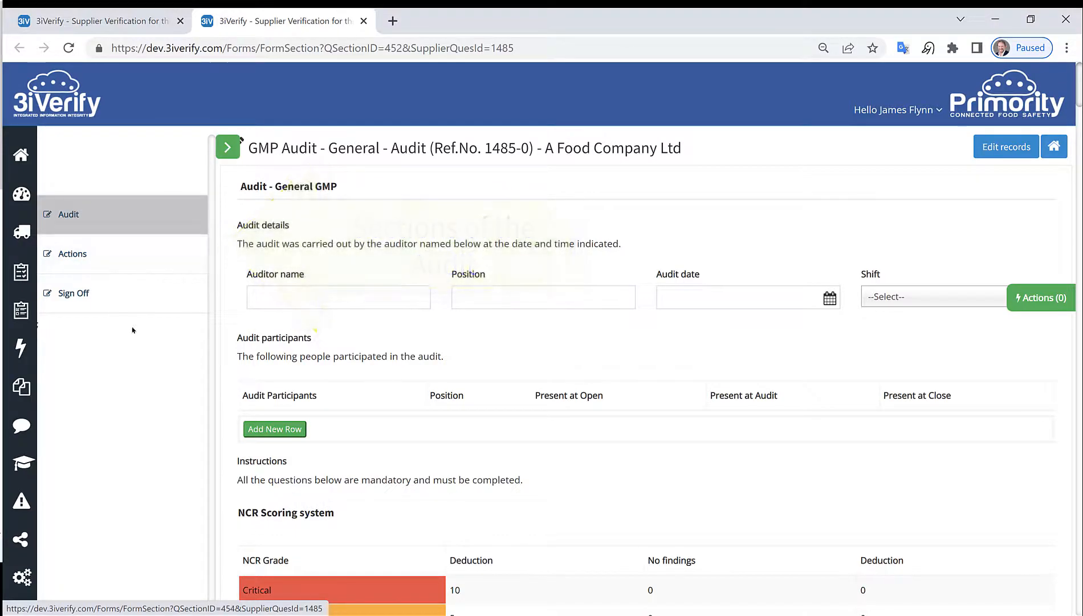
Step: Enter the auditor's name, audit date 23 Feb 2022 and Day shift
left_click(377, 302)
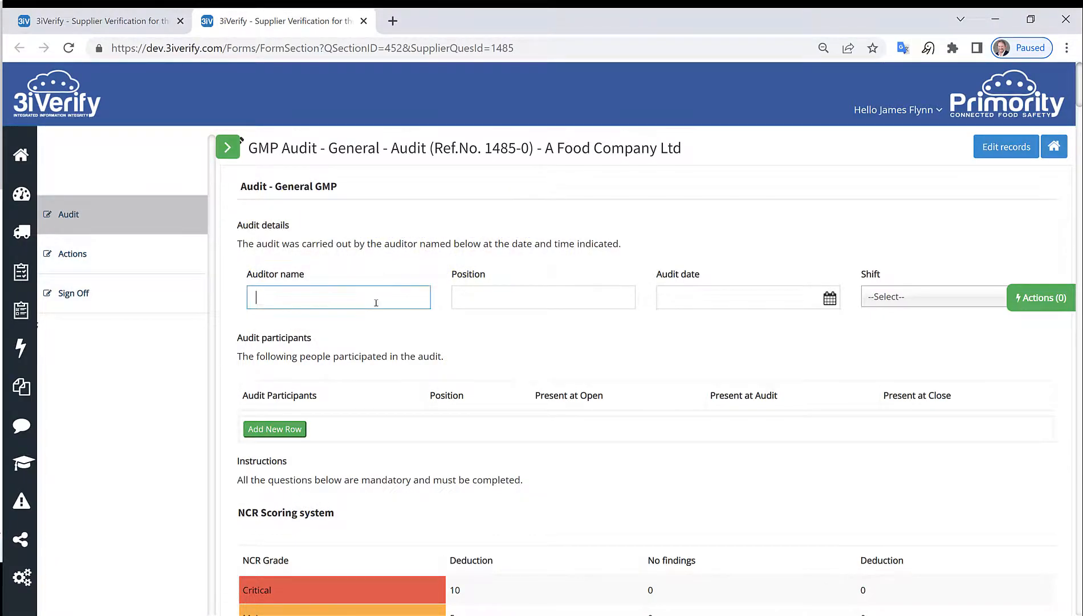
type("AKm")
key("BackSpace")
key("BackSpace")
key("BackSpace")
type("Jamse")
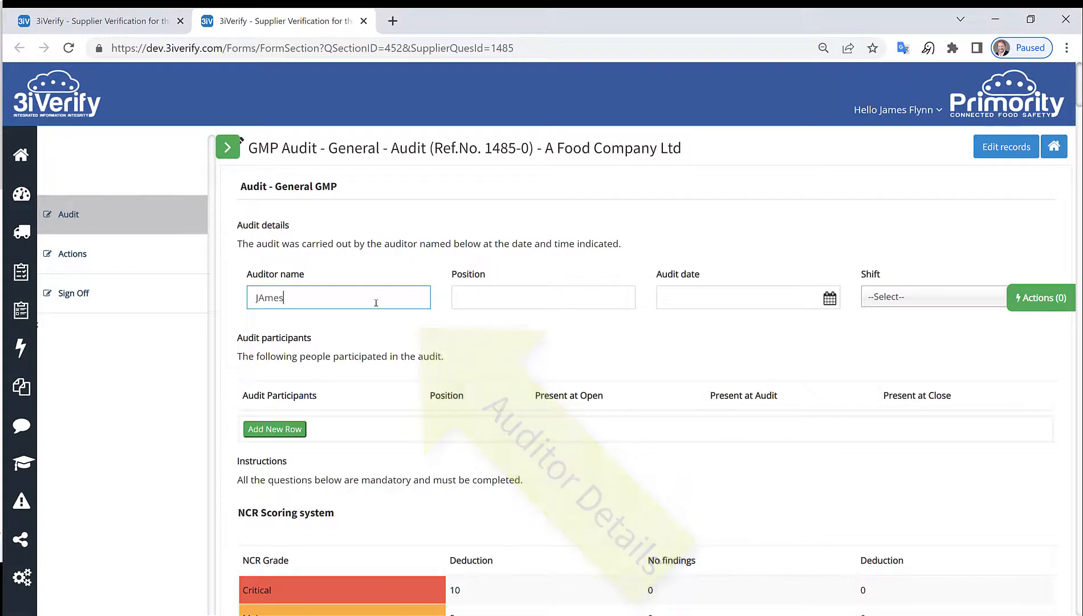
key("BackSpace")
key("BackSpace")
key("BackSpace")
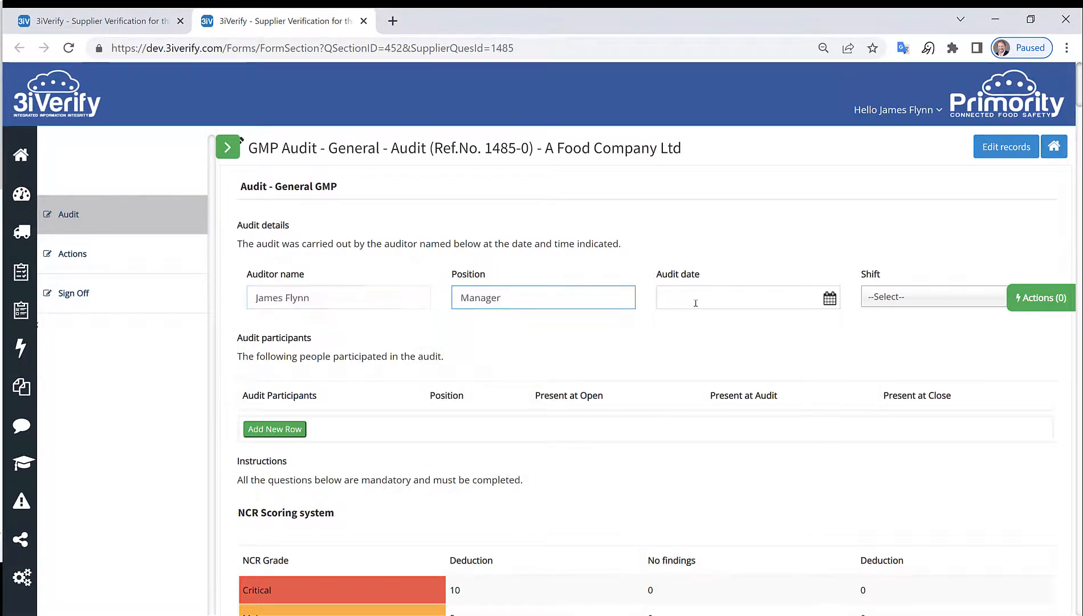
left_click(696, 304)
left_click(731, 467)
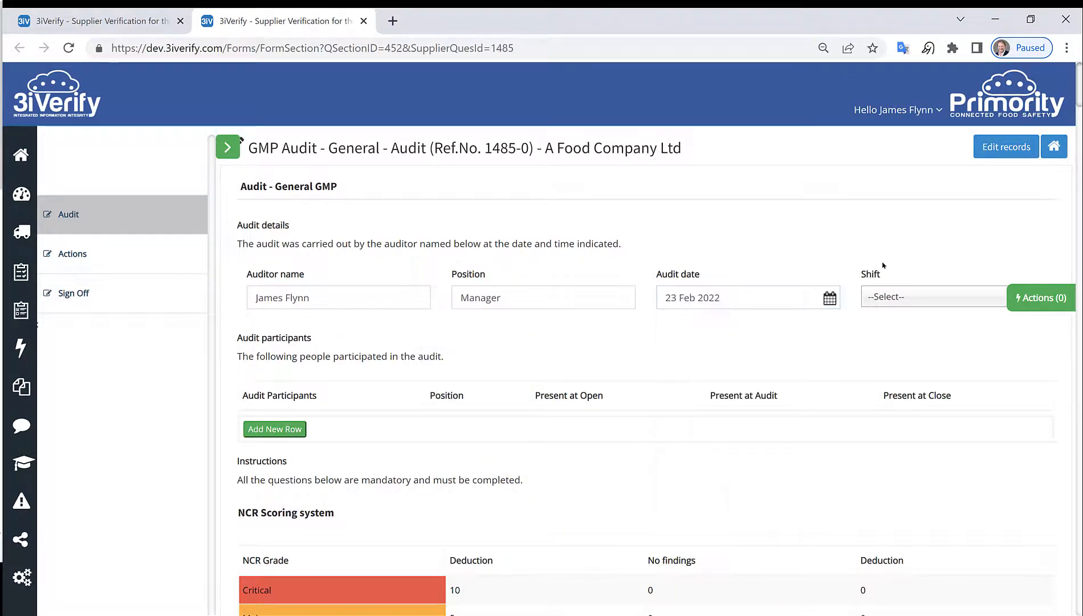
left_click(911, 301)
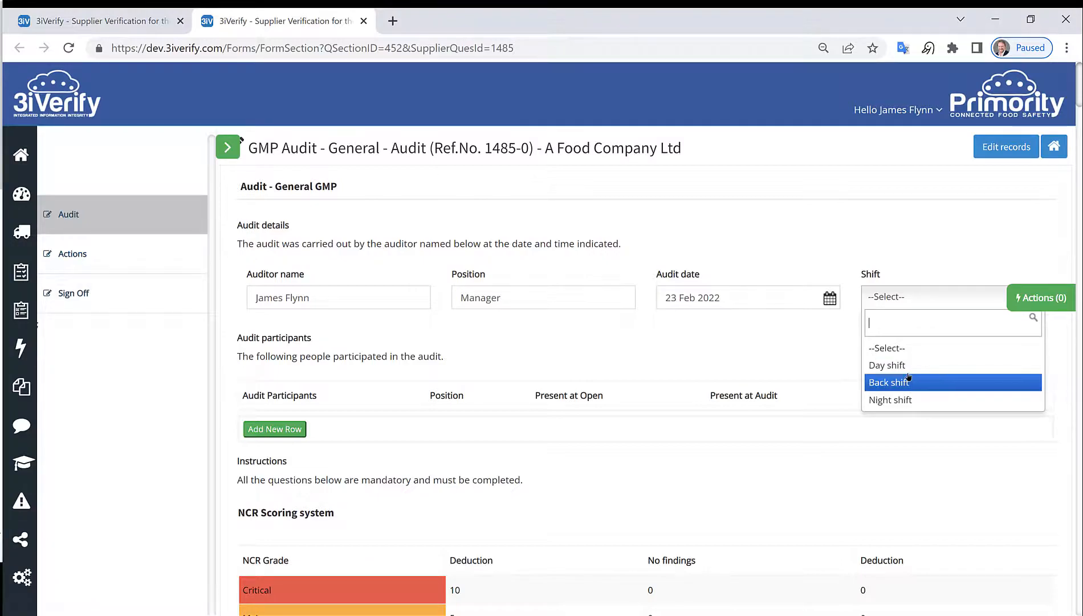
left_click(906, 366)
Step: Add two participants: a Manager present throughout, and a second absent at the close
scroll(611, 360, "down", 1)
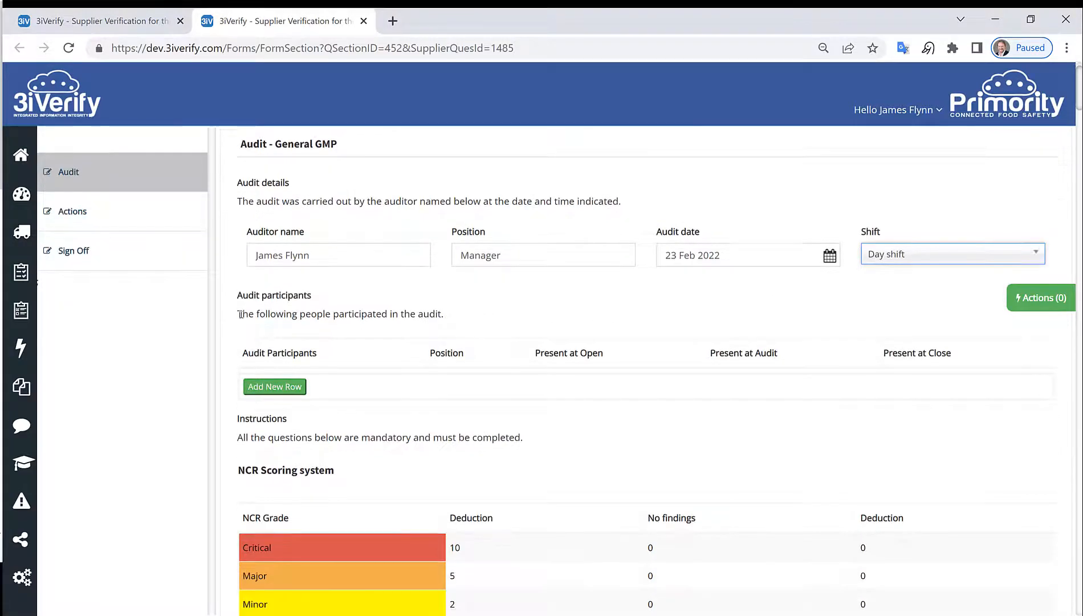
left_click(274, 390)
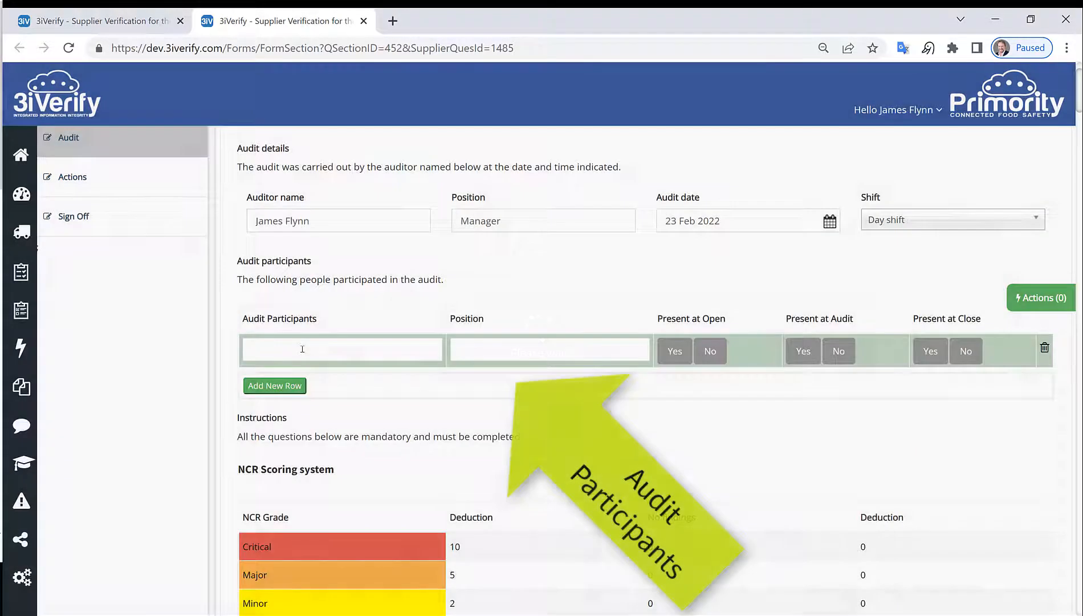
left_click(302, 349)
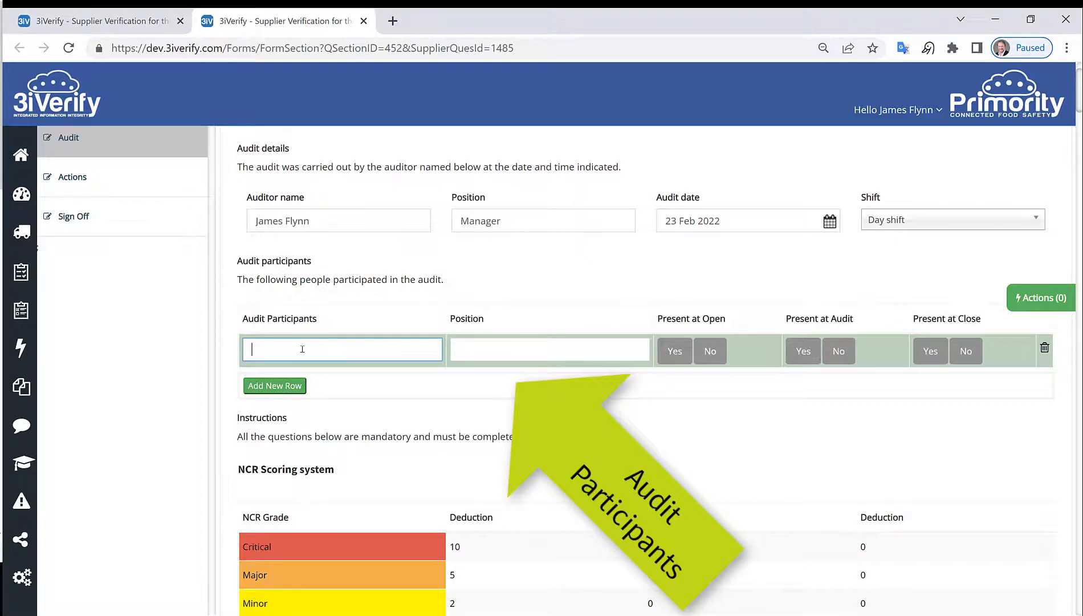
key("Tab")
type("Manager")
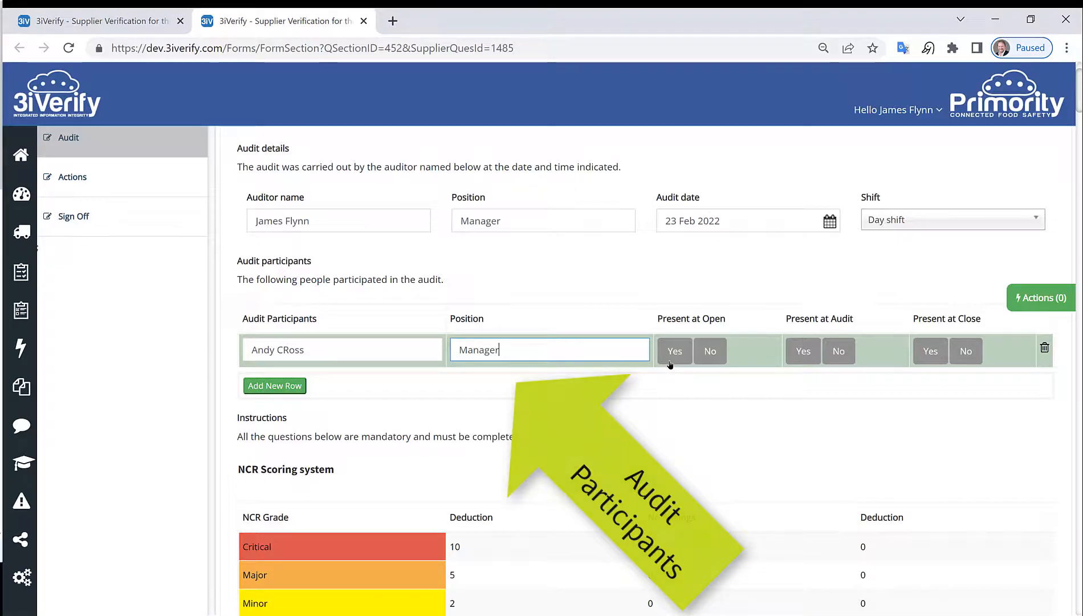
left_click(675, 351)
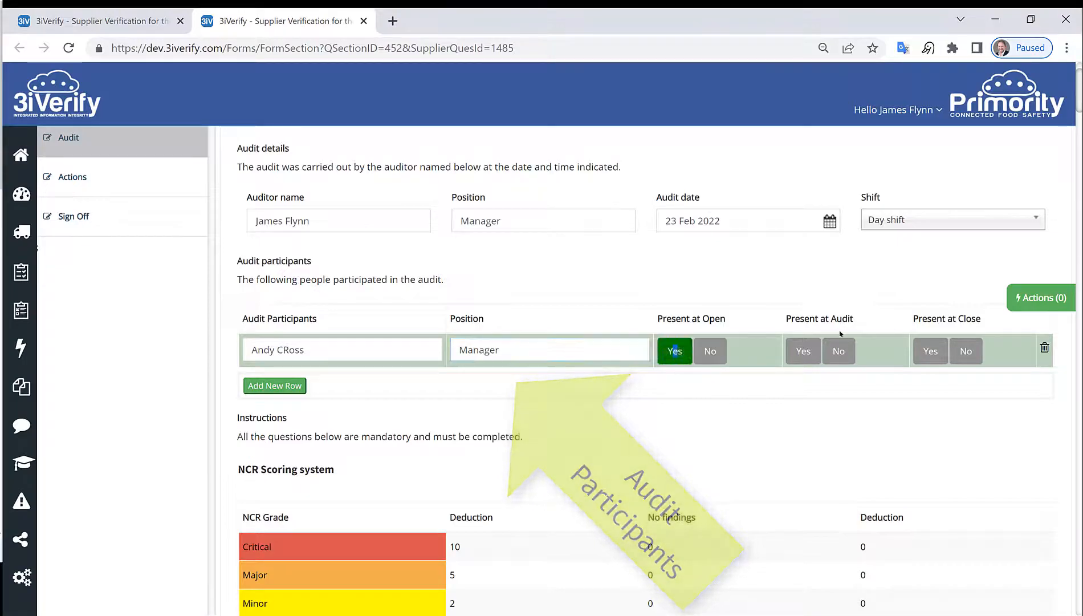
left_click(801, 353)
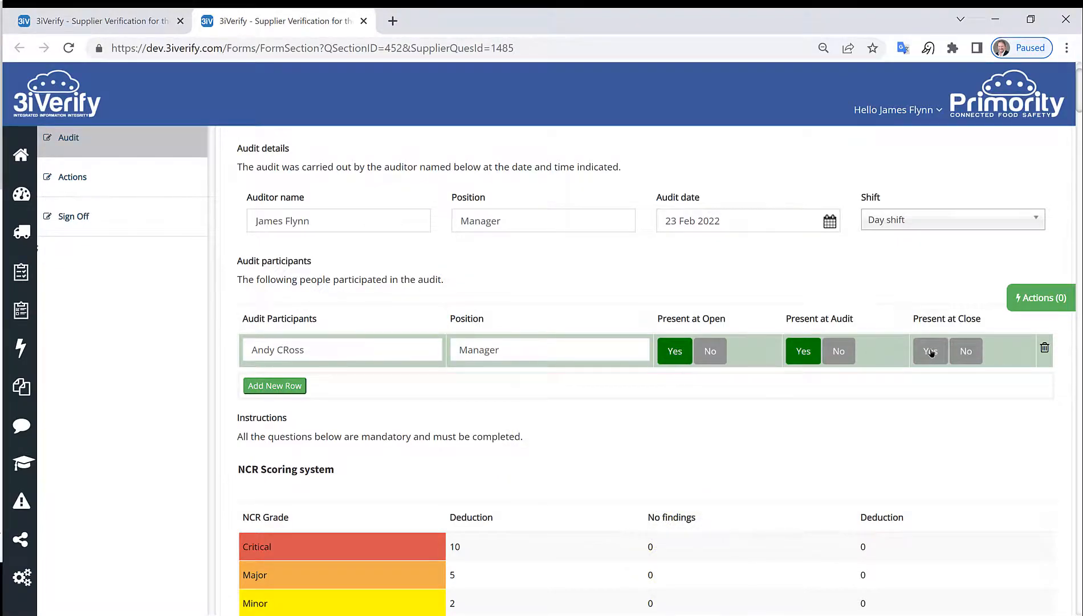
left_click(931, 352)
left_click(289, 385)
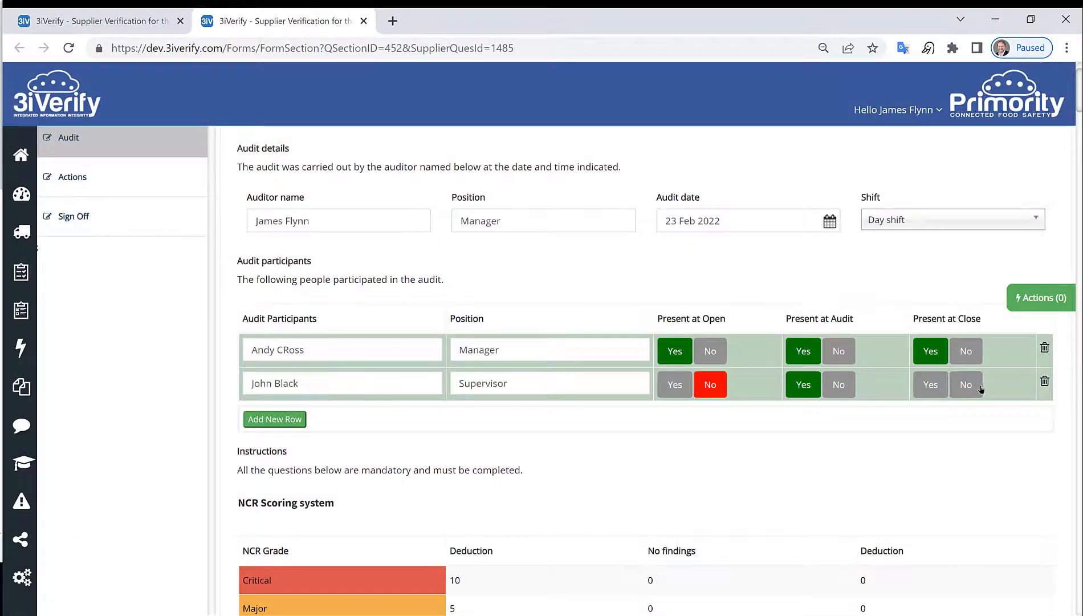
left_click(966, 384)
scroll(565, 377, "down", 5)
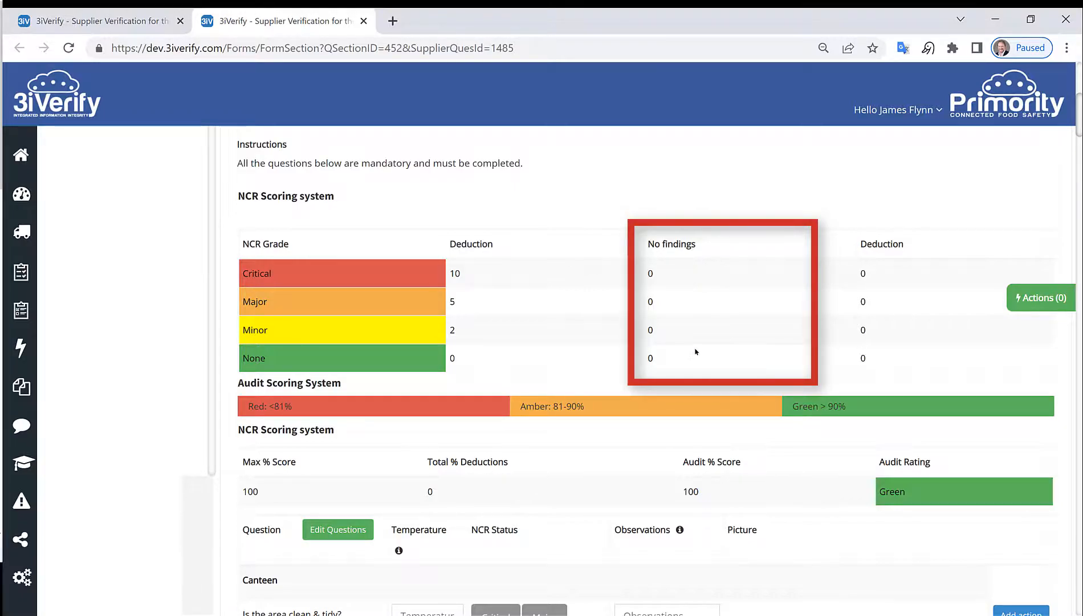
scroll(505, 296, "down", 2)
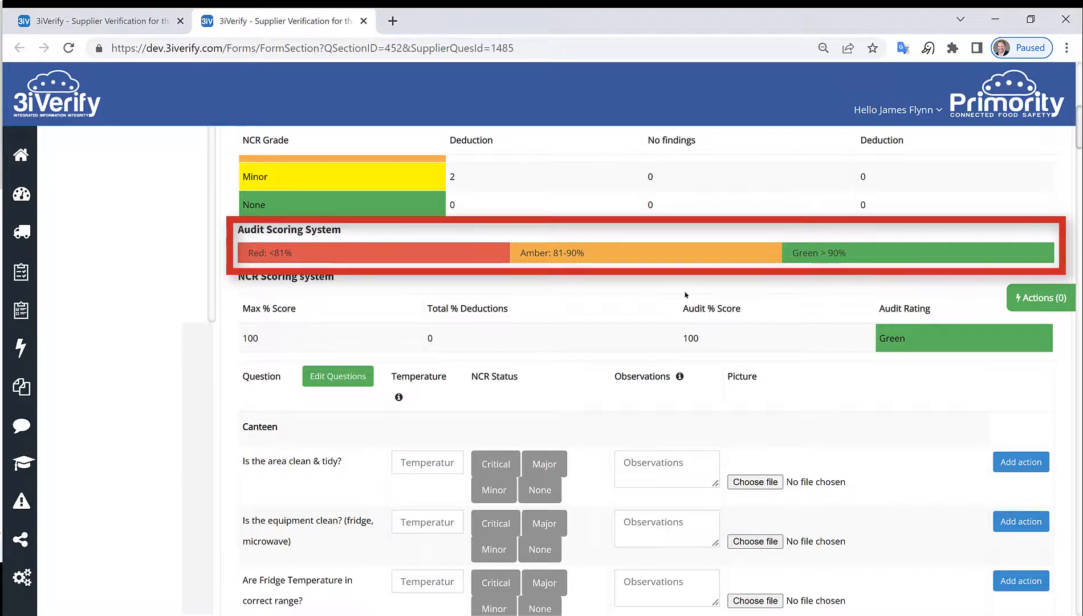
key("ctrl+minus")
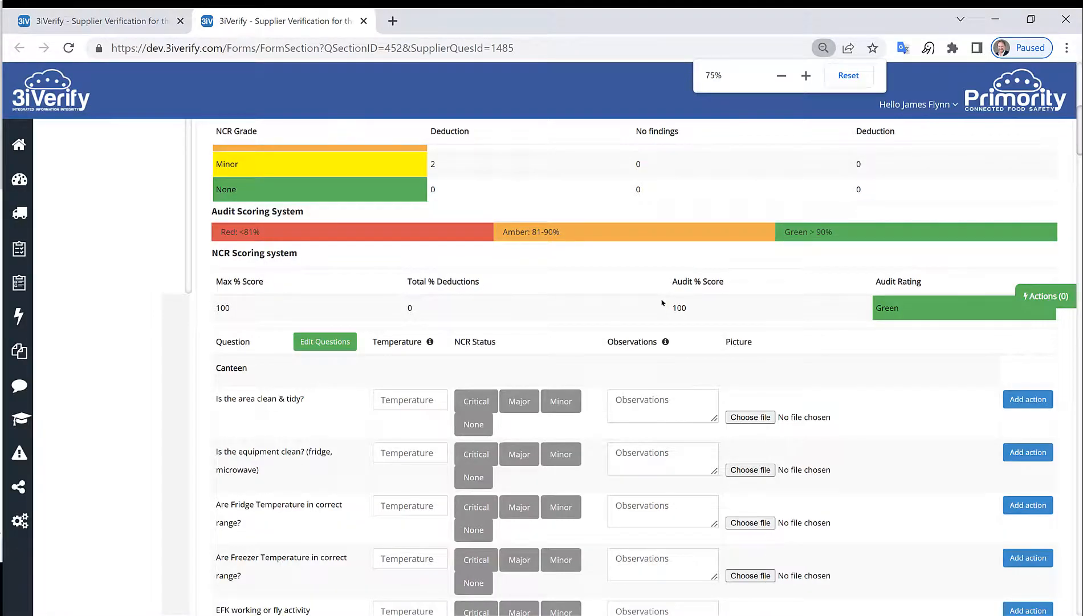
key("ctrl+minus")
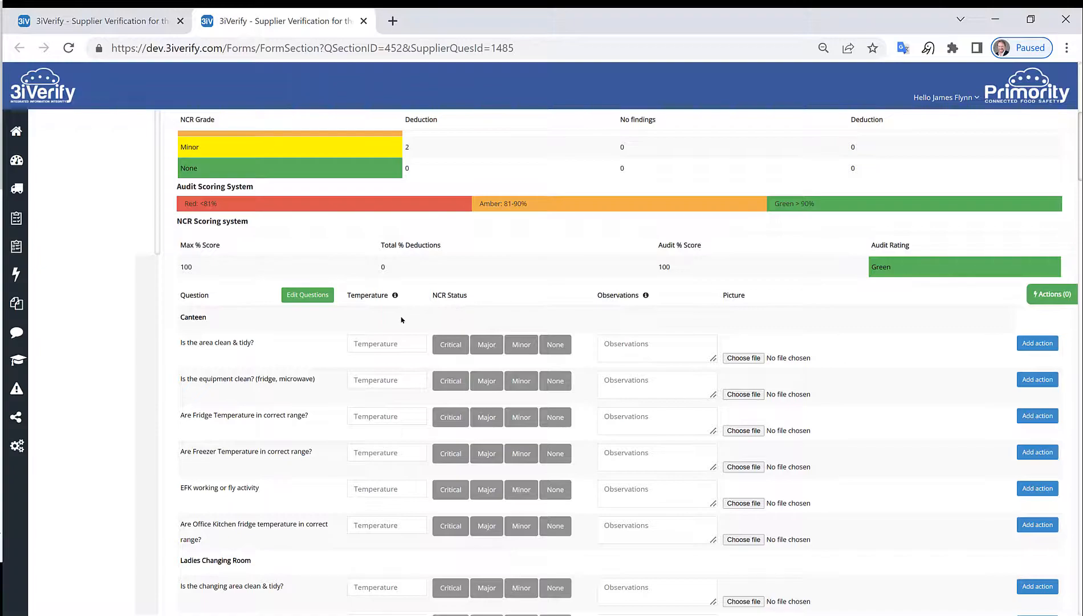
scroll(242, 371, "down", 3)
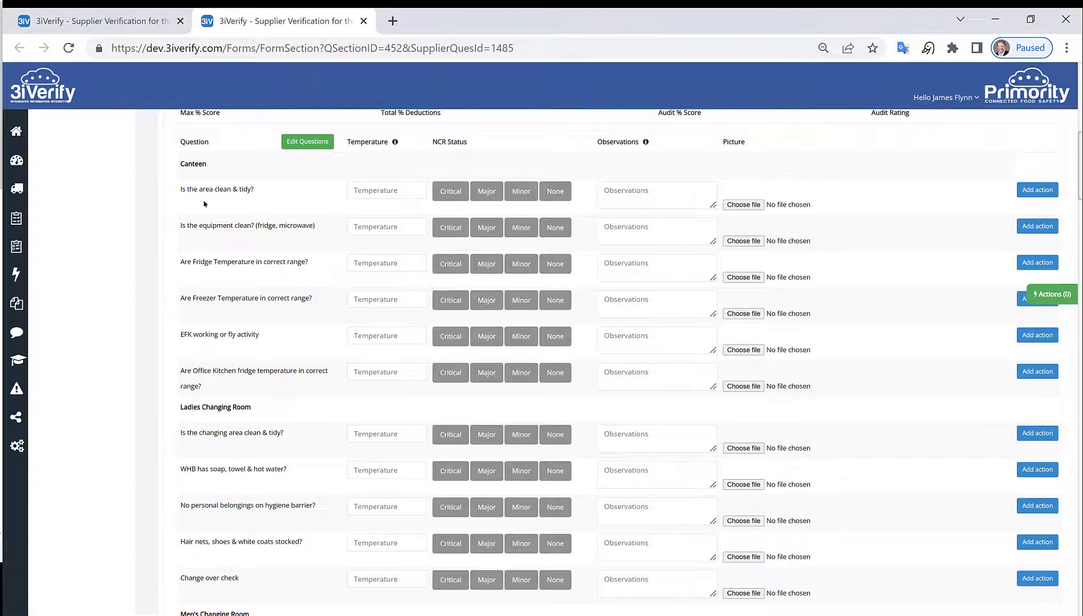
Step: Grade Canteen cleanliness None and equipment Minor, attaching Walnuts.jpg to the equipment question
left_click(552, 191)
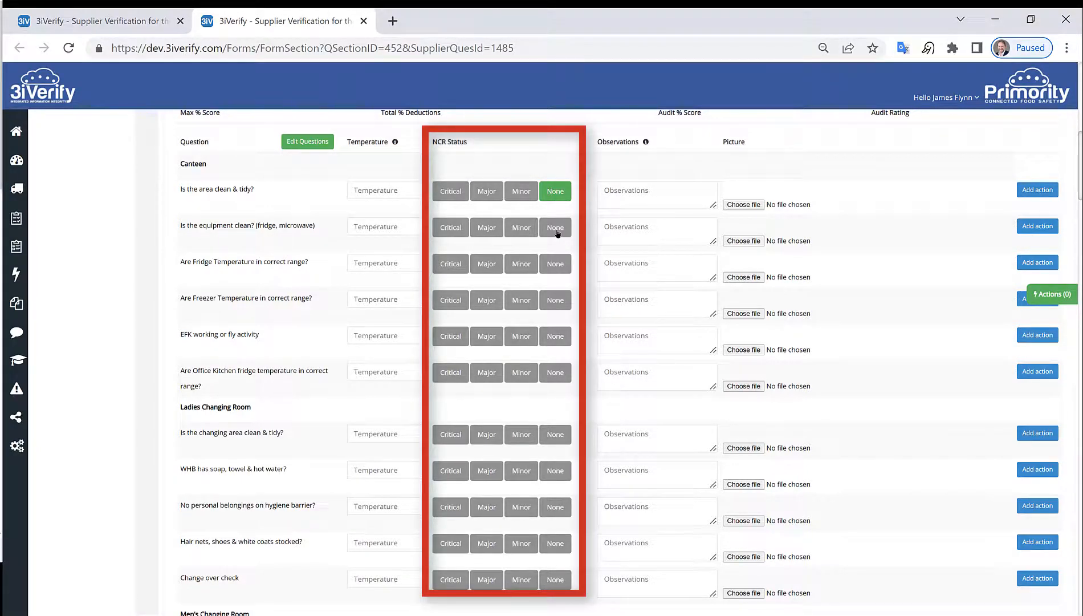
left_click(527, 228)
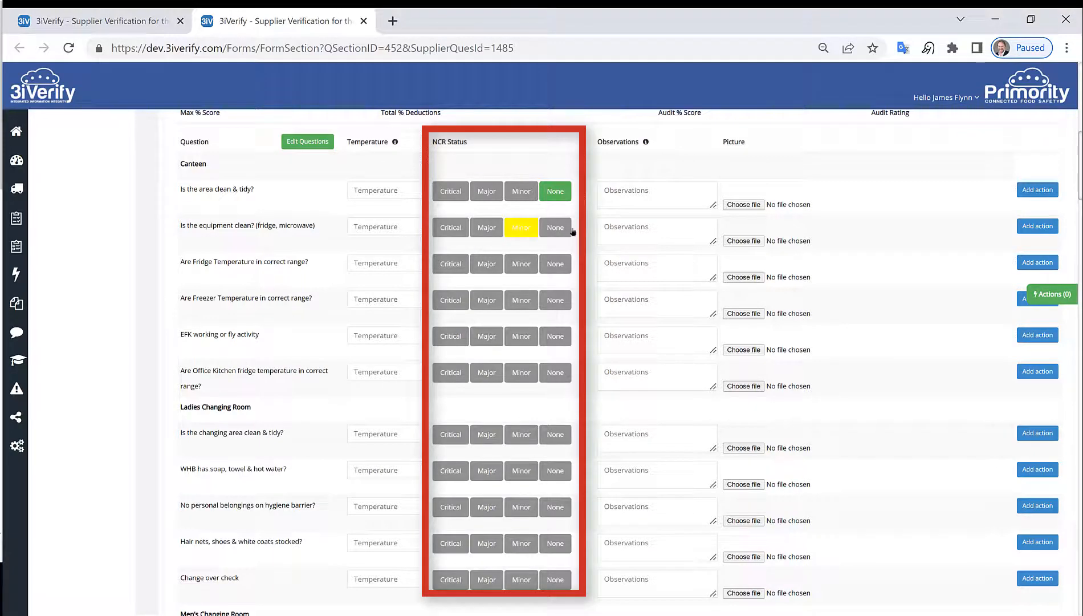
left_click(744, 241)
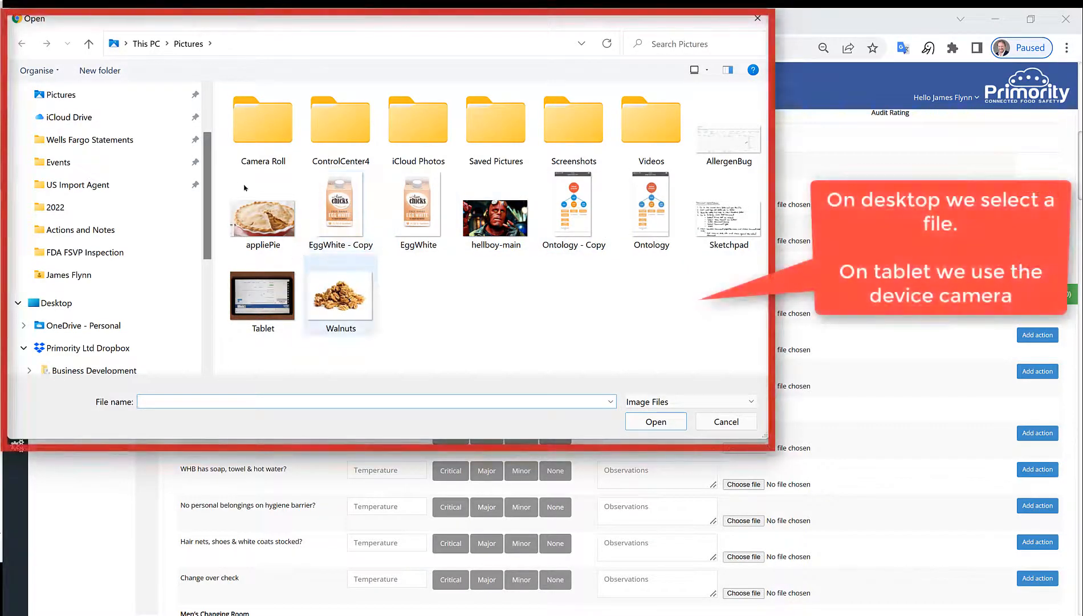
left_click(339, 308)
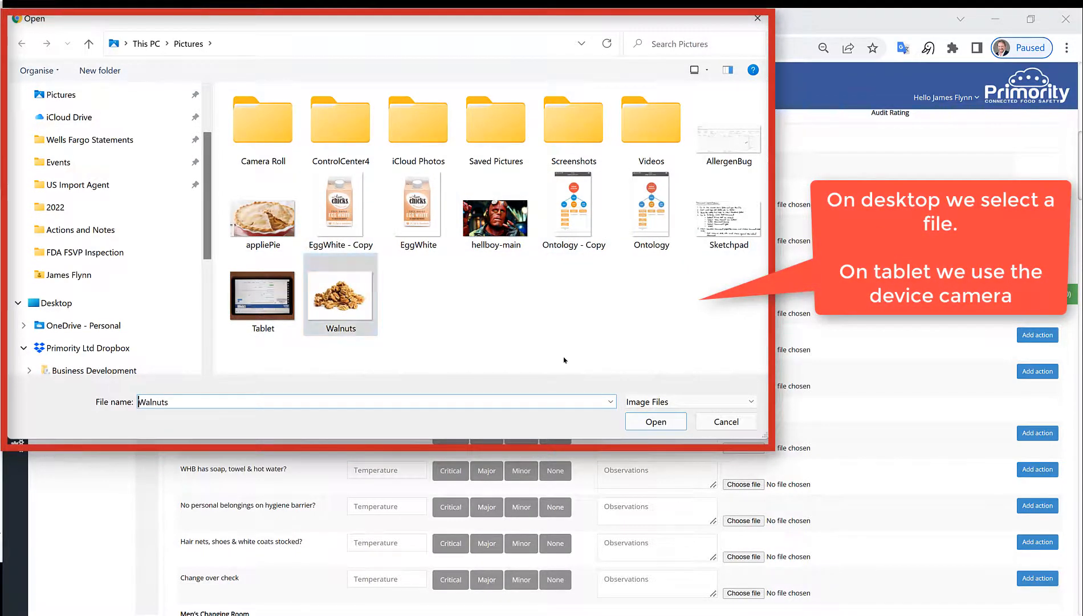
left_click(656, 421)
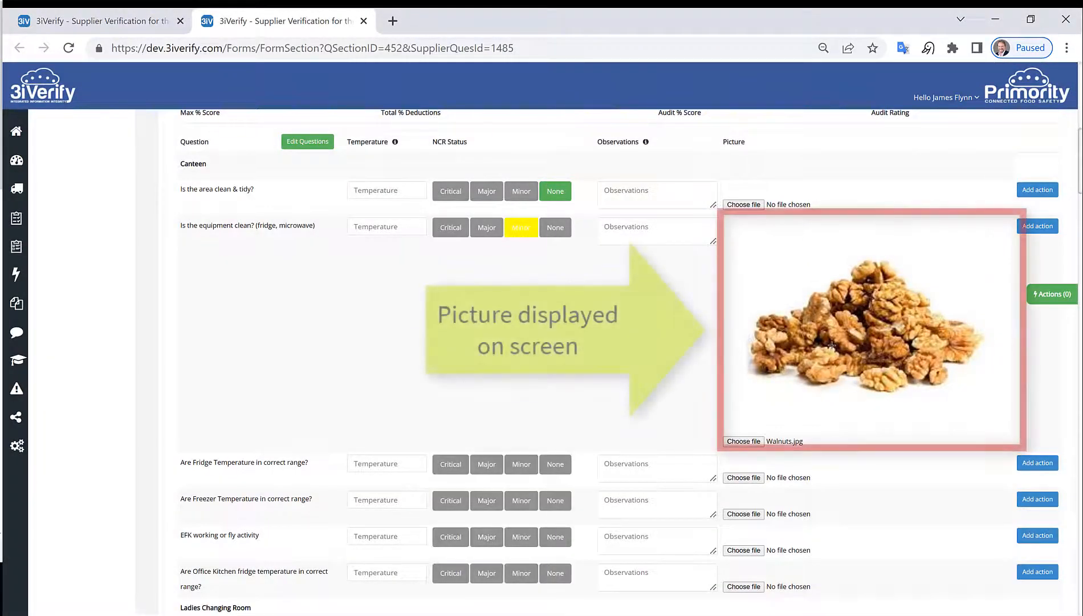
scroll(580, 361, "down", 1)
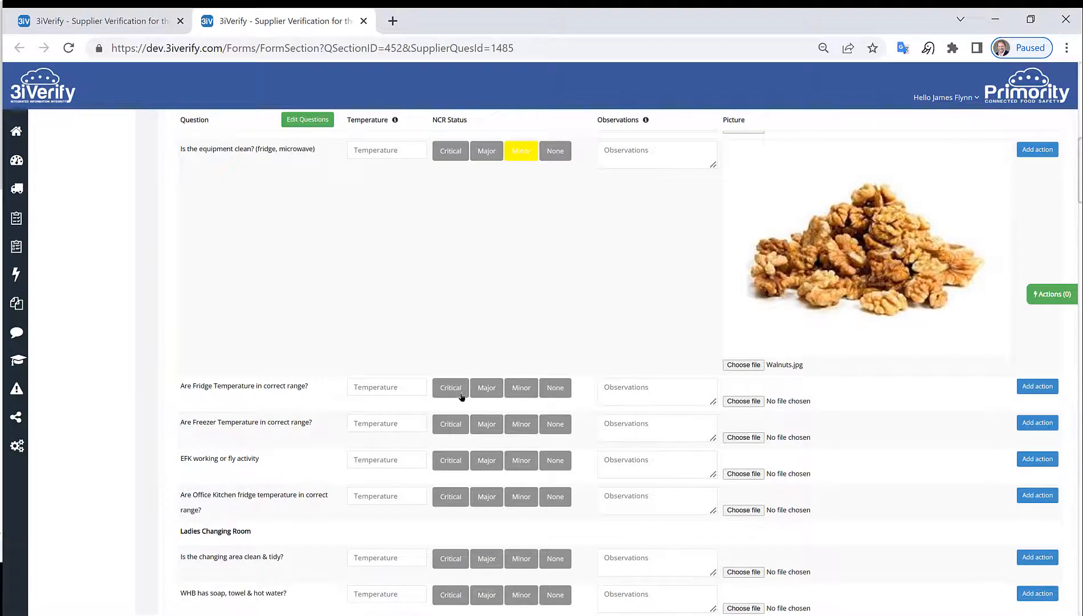
Step: Record fridge 4.5oC and freezer -12oC, grading both temperature questions None
left_click(398, 386)
type("4.5oC")
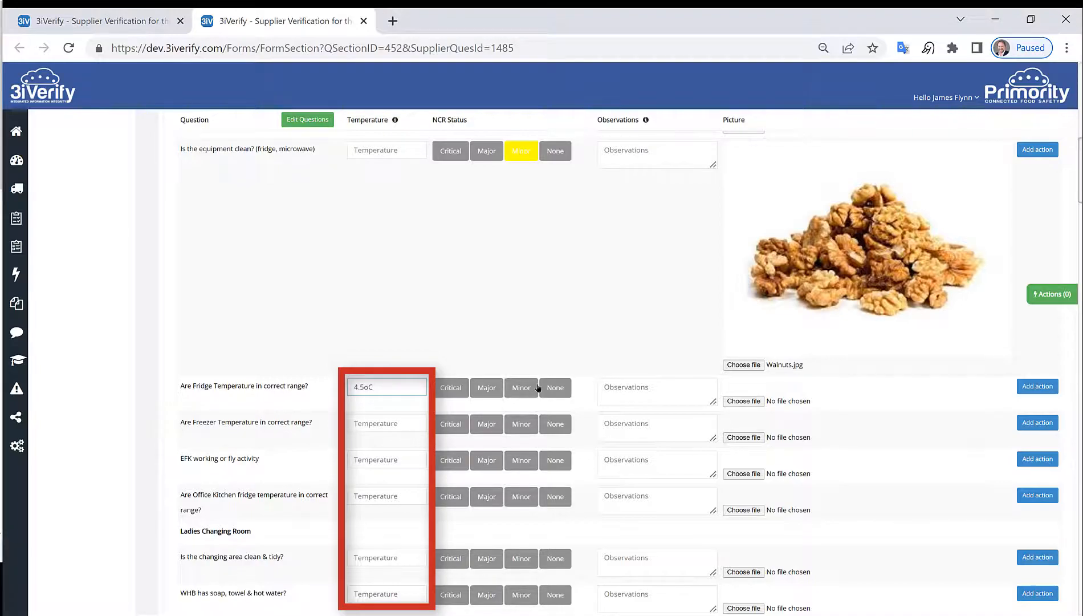
left_click_drag(547, 388, 557, 389)
left_click(377, 423)
type("-12oC")
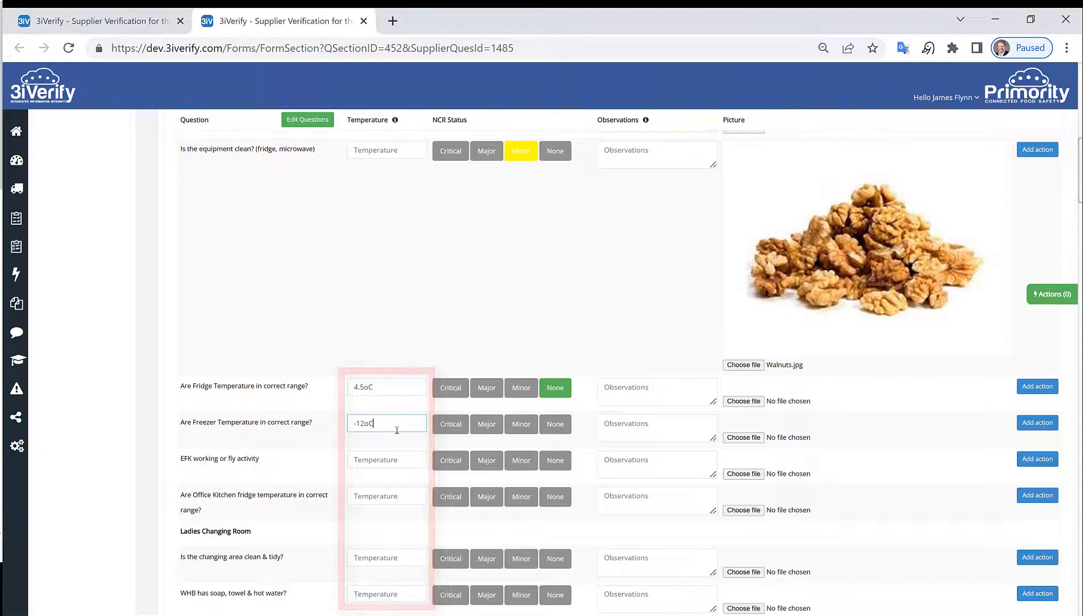
left_click(559, 425)
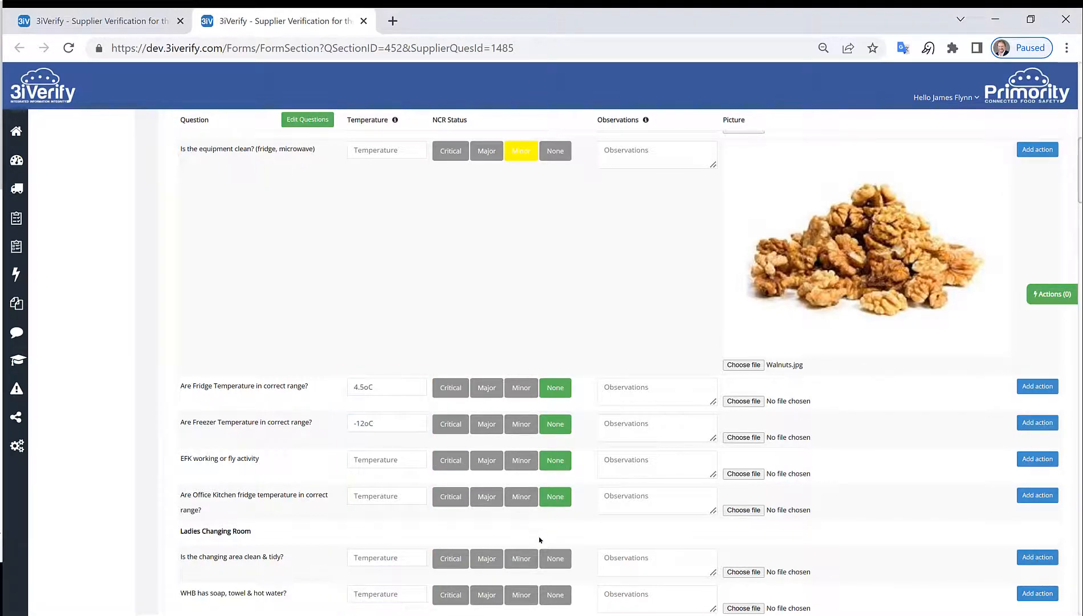
scroll(543, 536, "down", 4)
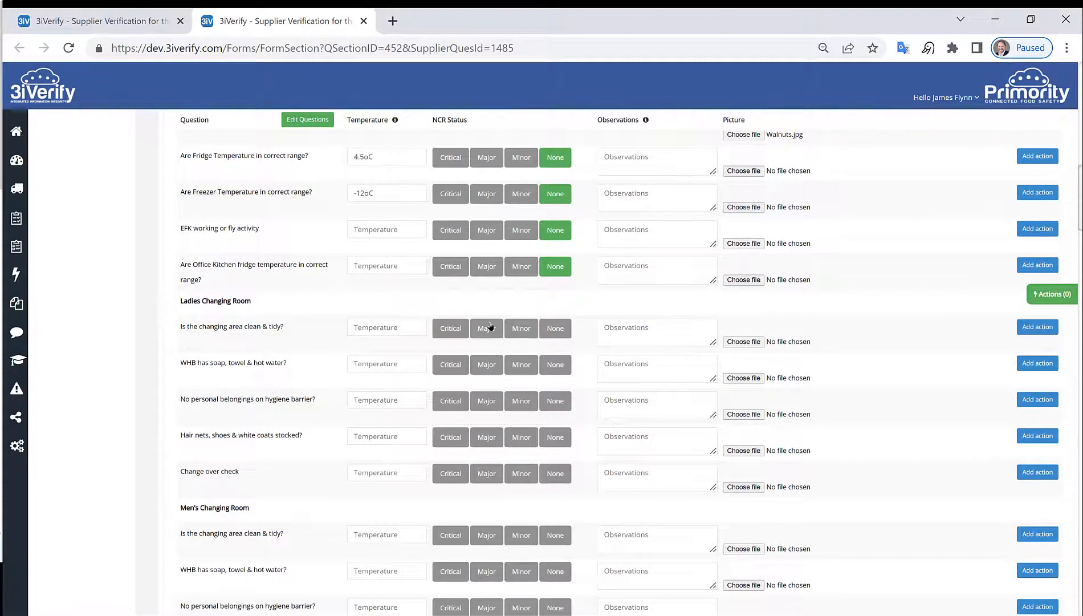
Step: Grade Ladies Changing Room cleanliness Major with applePie.jpg attached, and raise an action for it
left_click(491, 329)
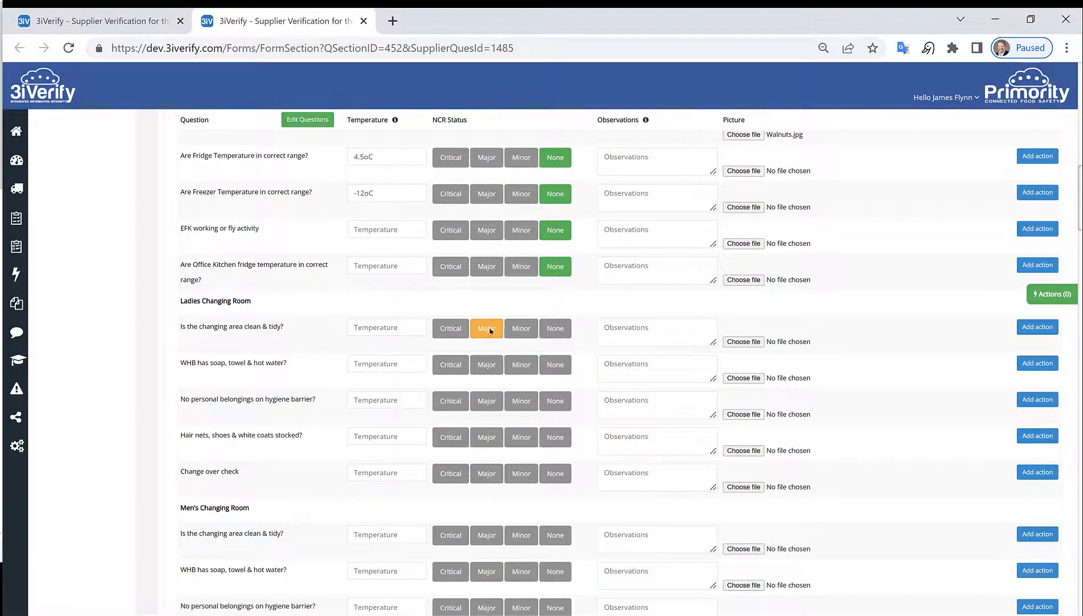
left_click(743, 342)
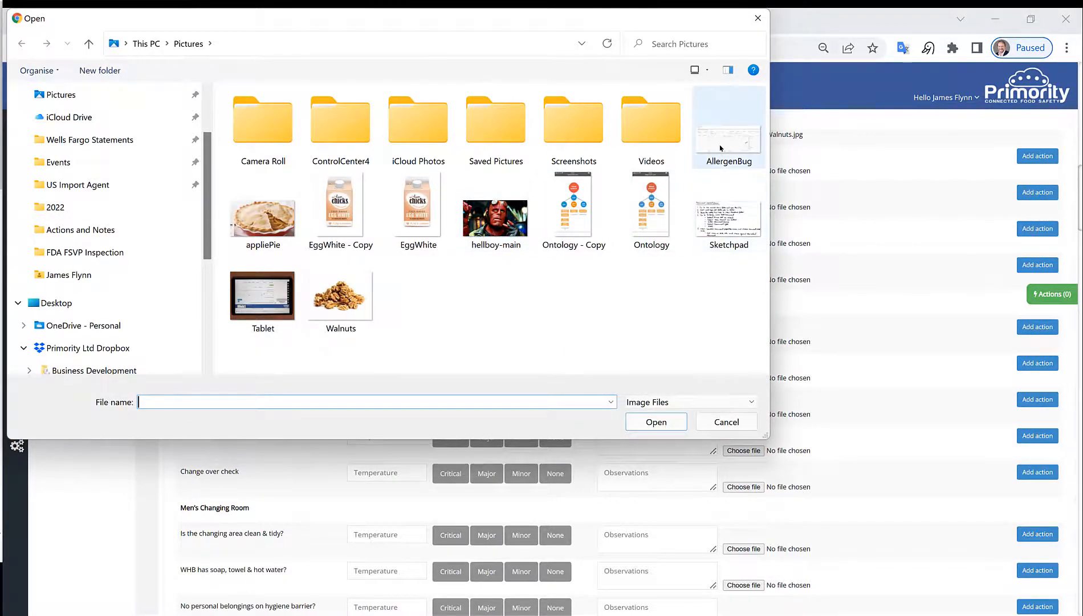
left_click(260, 194)
left_click(656, 422)
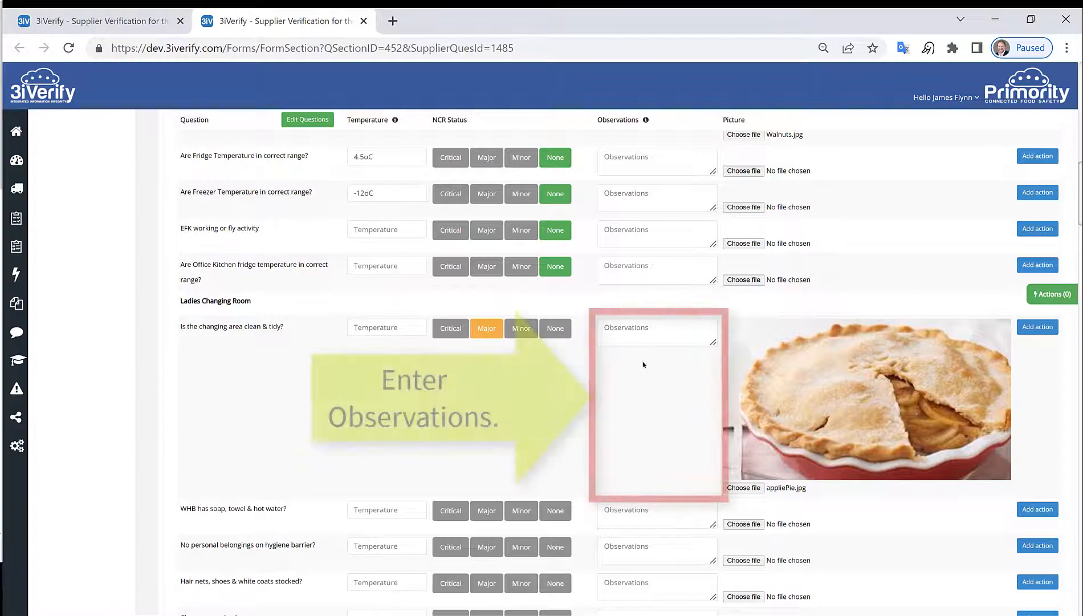
left_click(684, 329)
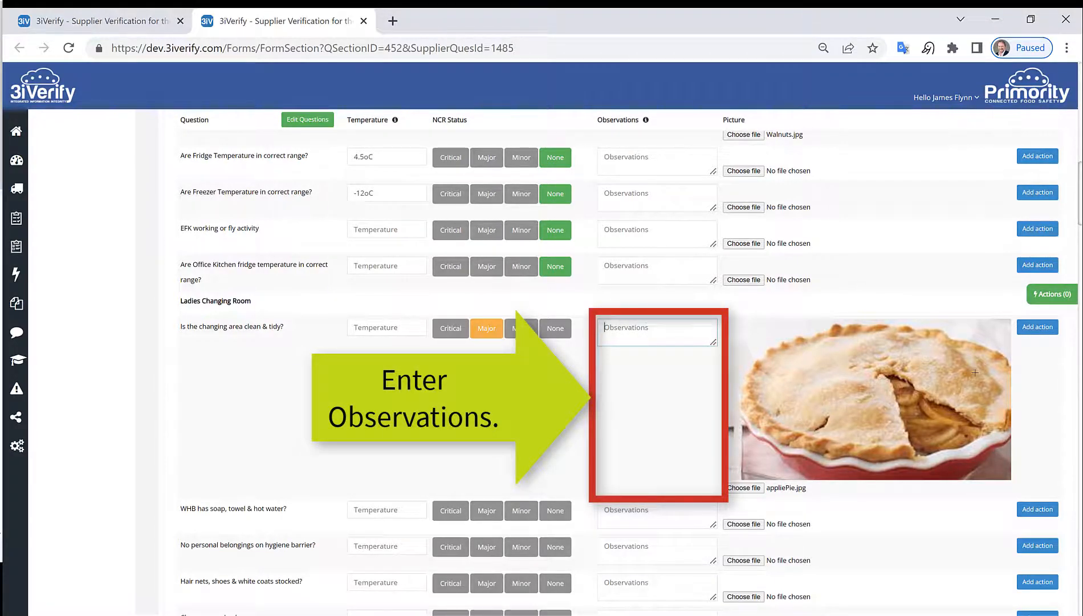
left_click(1039, 327)
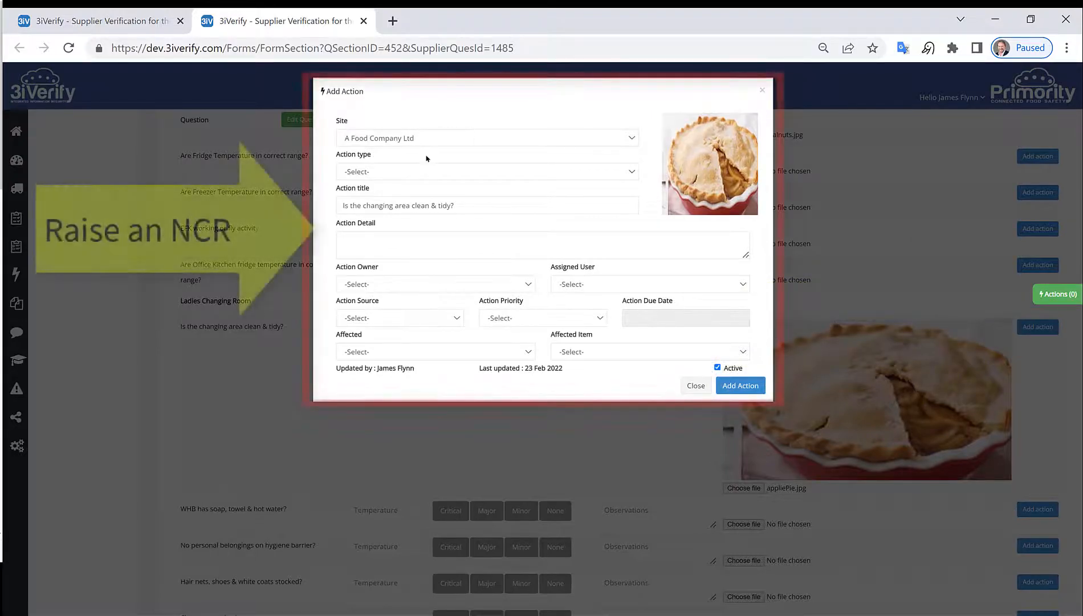
Step: Make it a Corrective Action with its template, source Audit and priority Medium
left_click(433, 172)
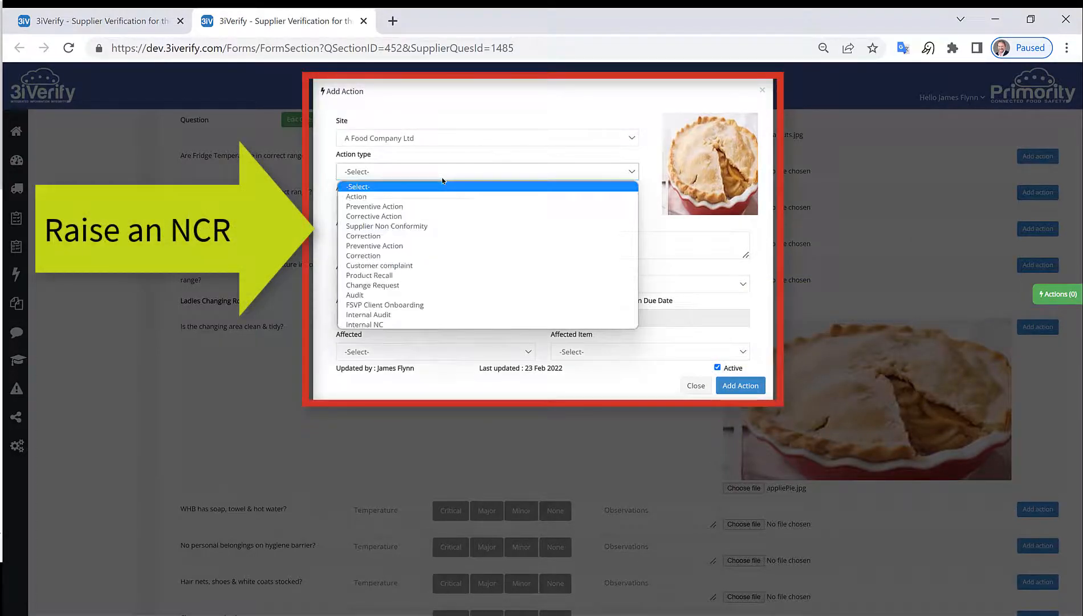
left_click(442, 216)
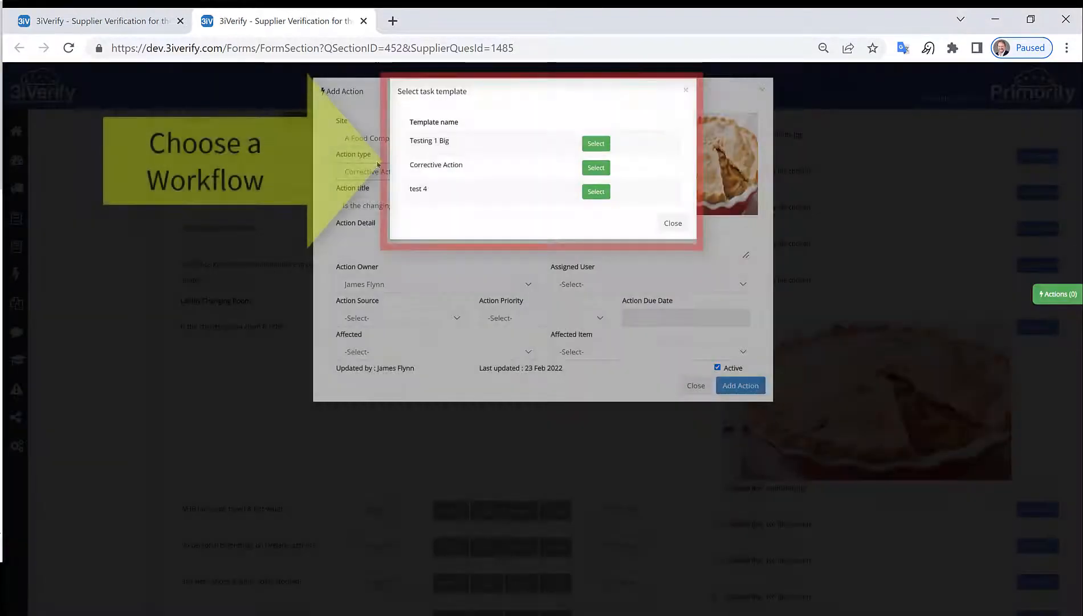
left_click(597, 168)
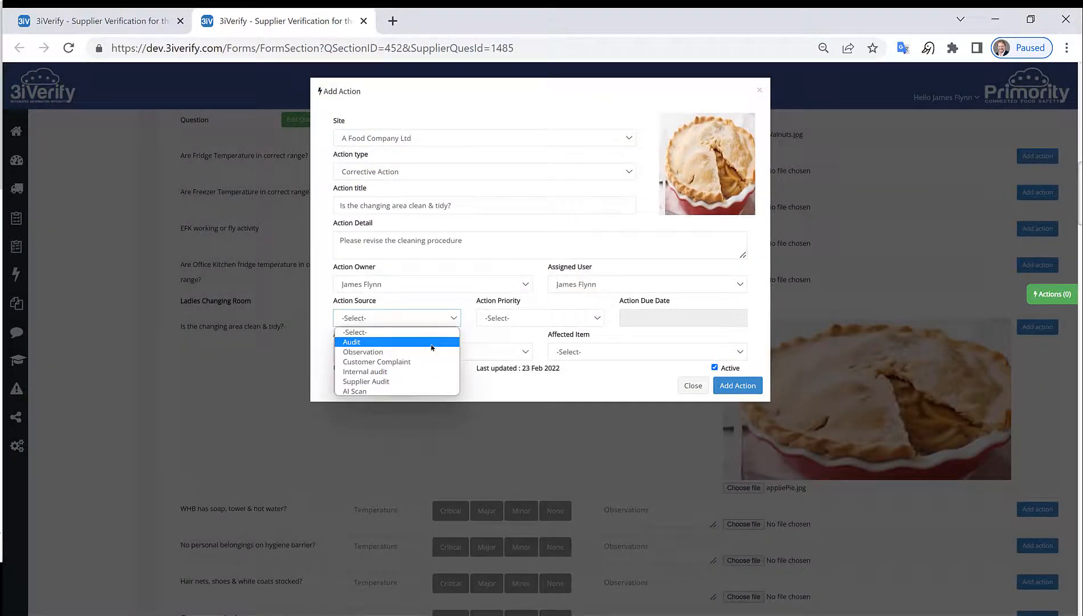
left_click(431, 344)
left_click(570, 317)
left_click(500, 345)
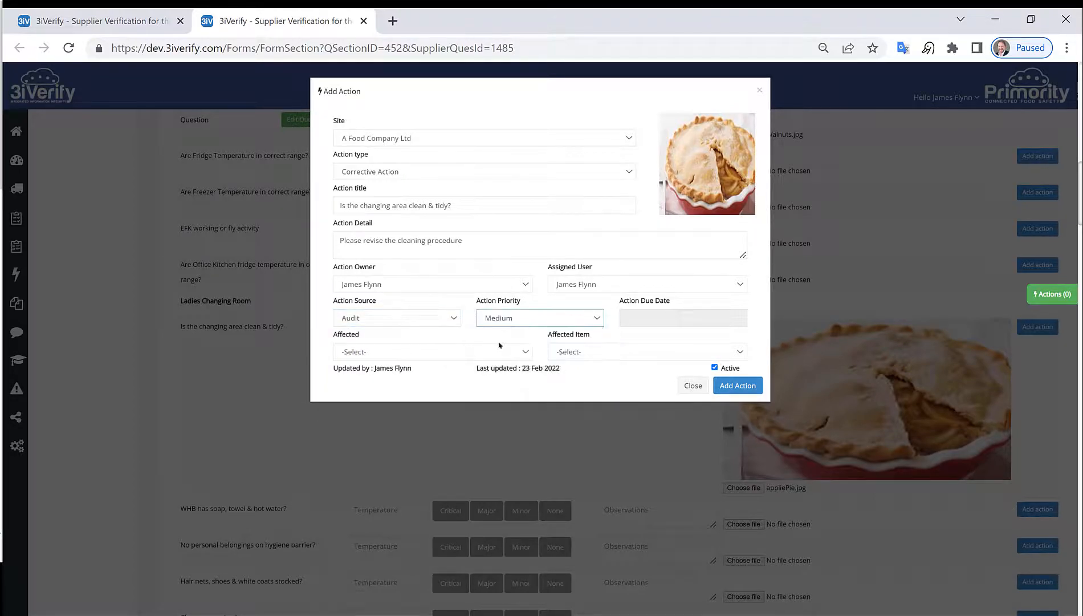
Step: Set due date Mar 02 2022, affected item A Food Company Ltd, and save the action
left_click(683, 321)
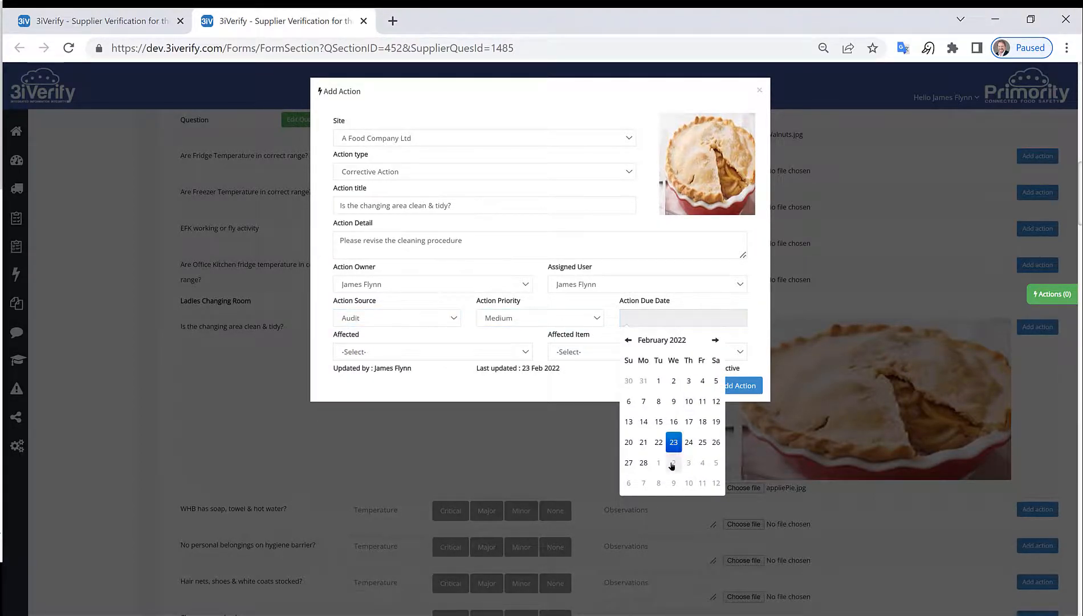
left_click(673, 463)
left_click(416, 352)
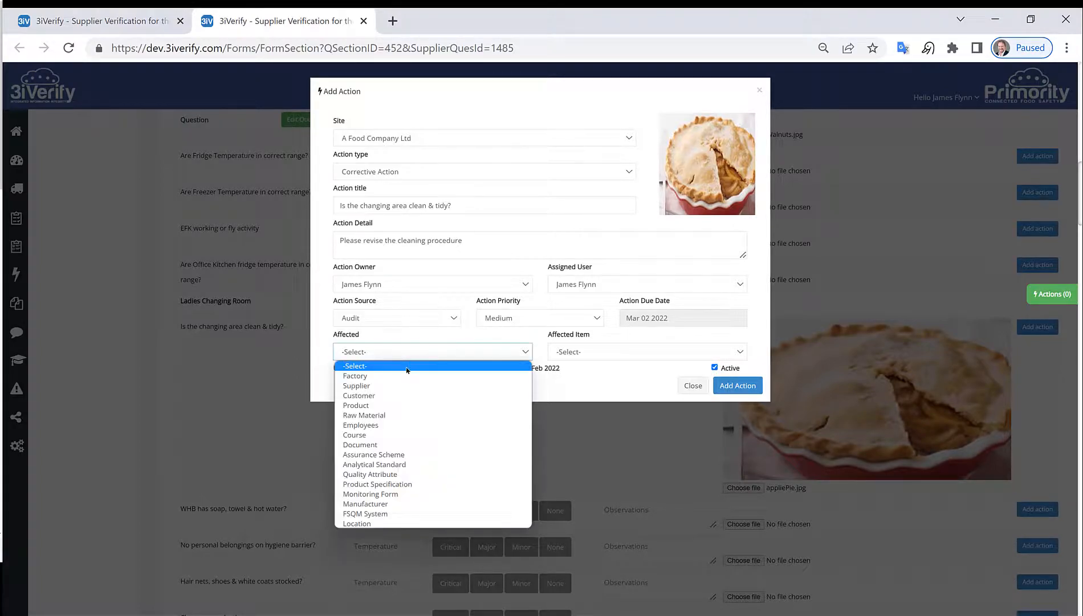
left_click(536, 369)
left_click(609, 354)
left_click(610, 404)
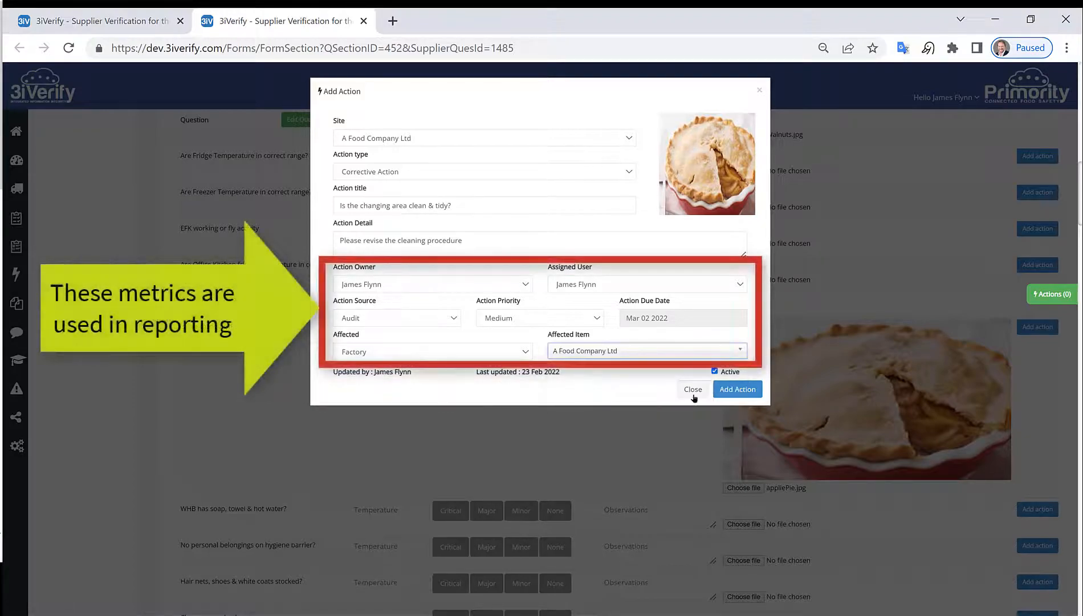
left_click(734, 390)
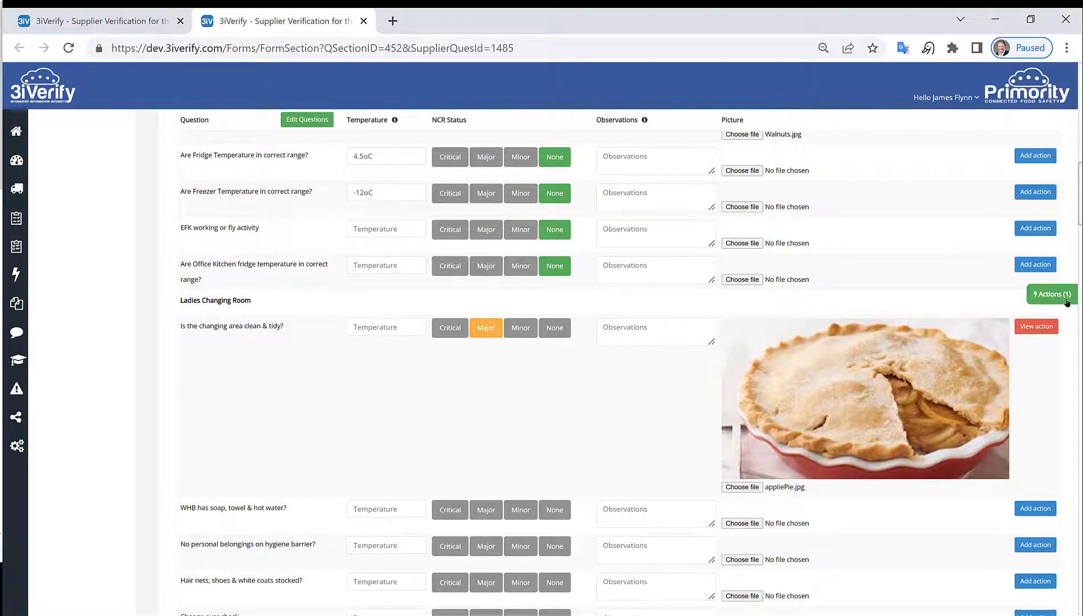
Step: Add Additional Issues finding 1.0, 'The procedure for clean down was not followed correctly.', graded Minor
scroll(675, 355, "down", 15)
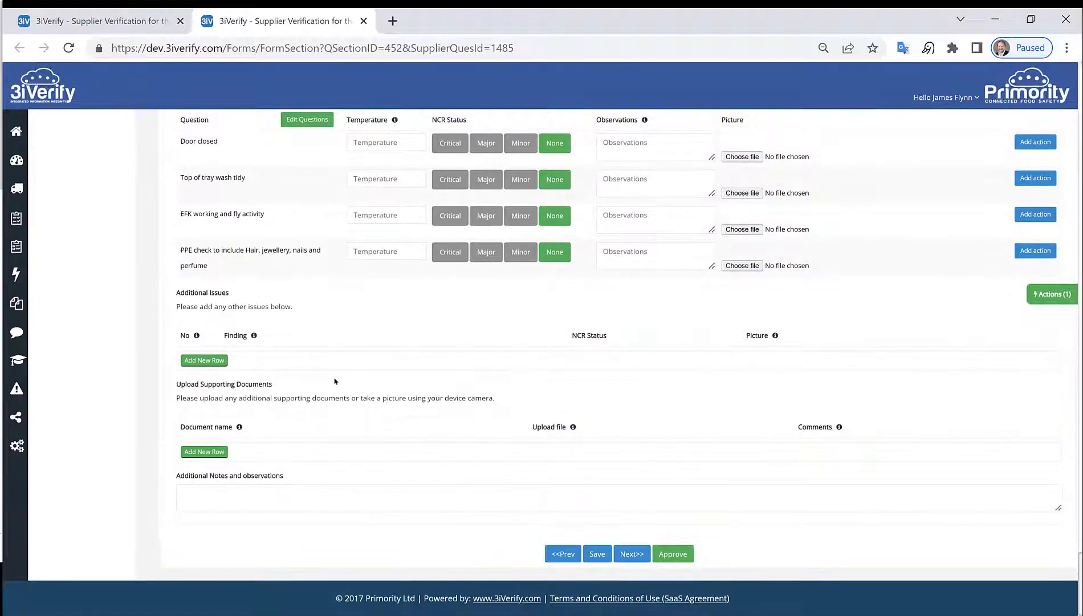
left_click(197, 360)
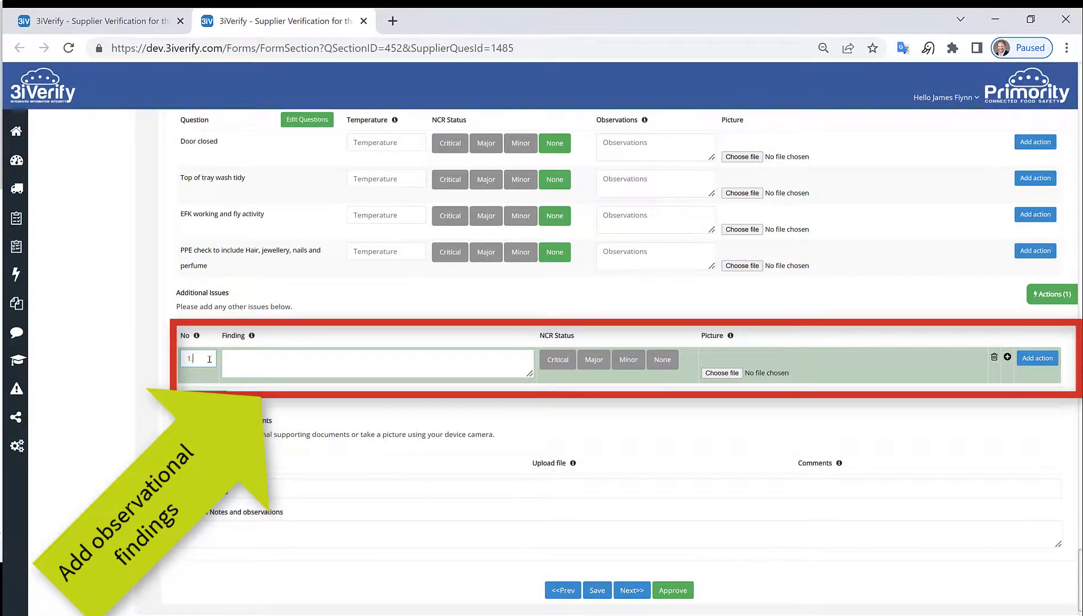
type(".0")
left_click(391, 355)
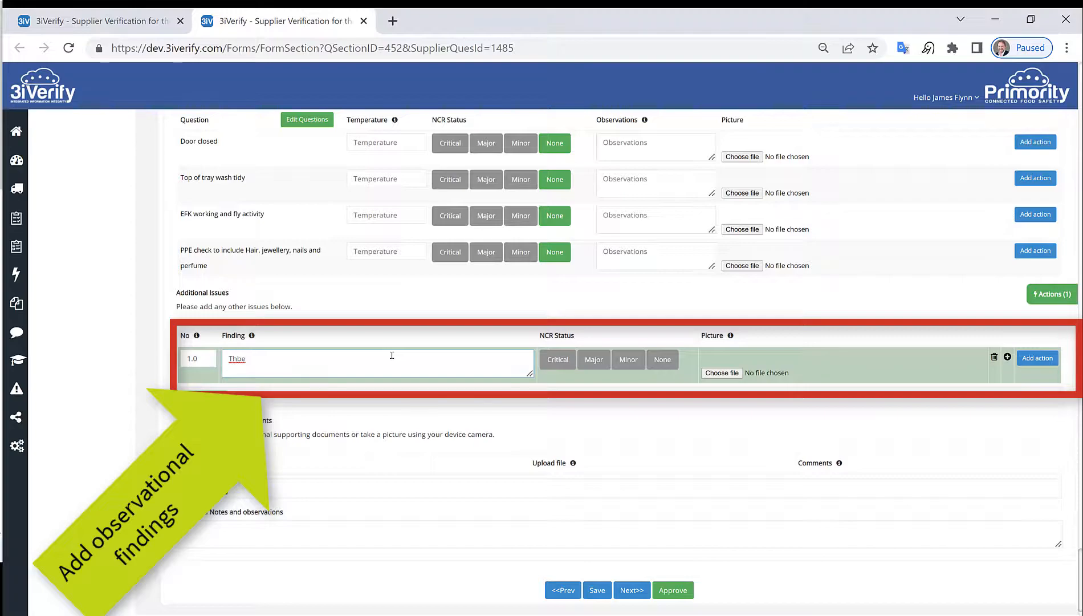
type("Thbe")
key("BackSpace")
key("BackSpace")
type("e procedure for clean down was not followed correctly.")
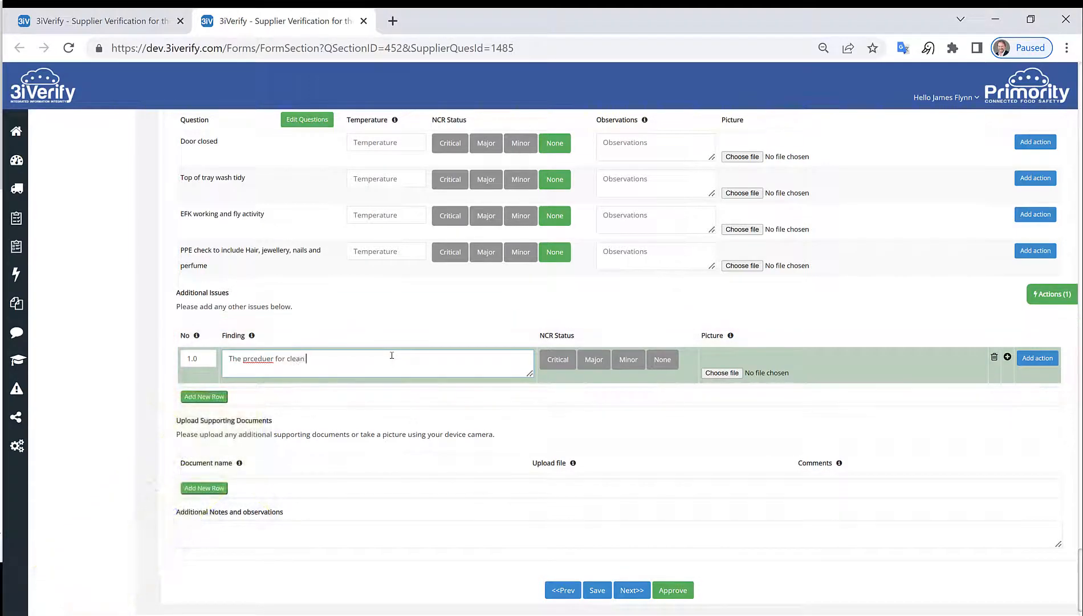
left_click(629, 360)
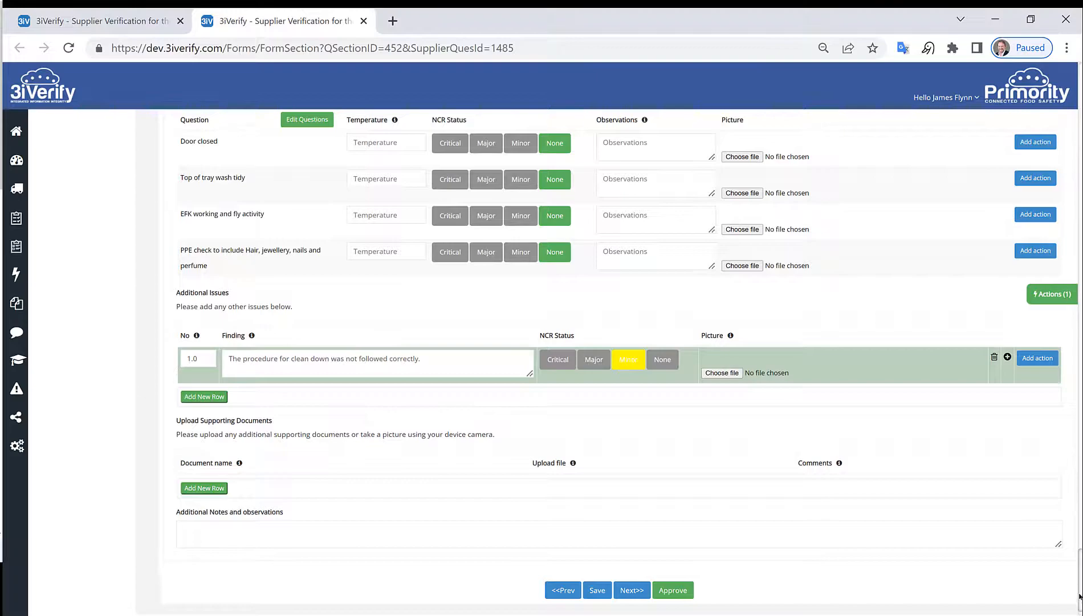
Step: Rate both Canteen questions Critical, dropping the audit score to 73% Red
scroll(1080, 596, "up", 20)
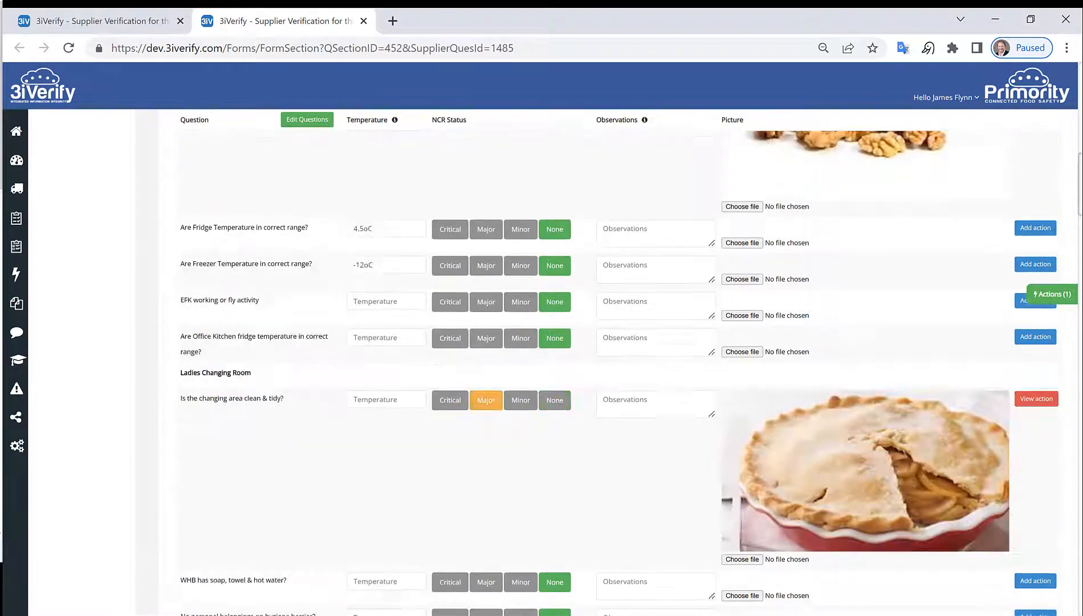
scroll(1079, 596, "up", 1)
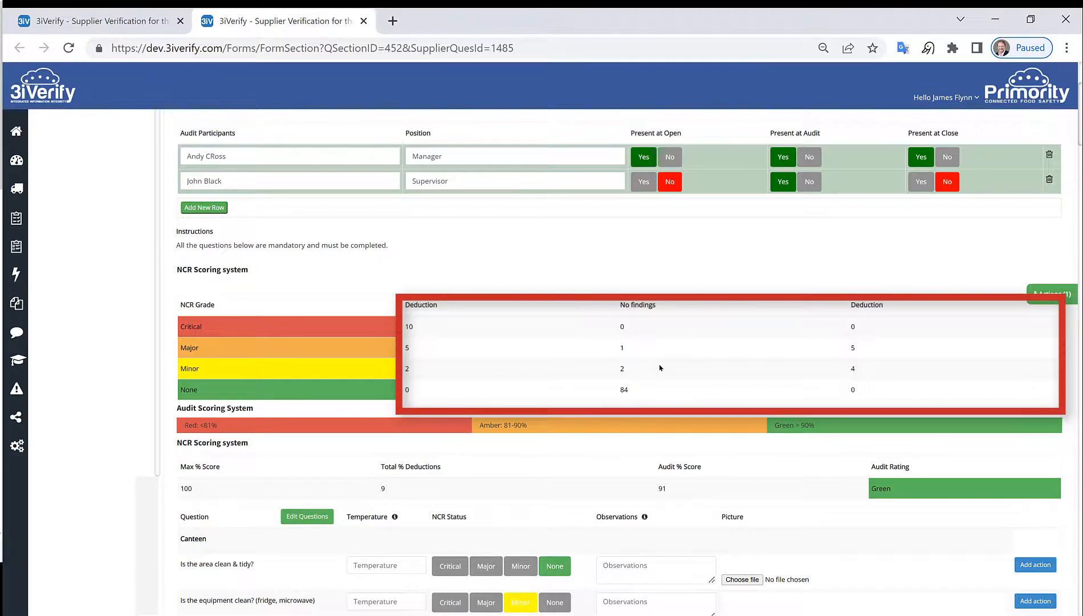
scroll(592, 484, "down", 1)
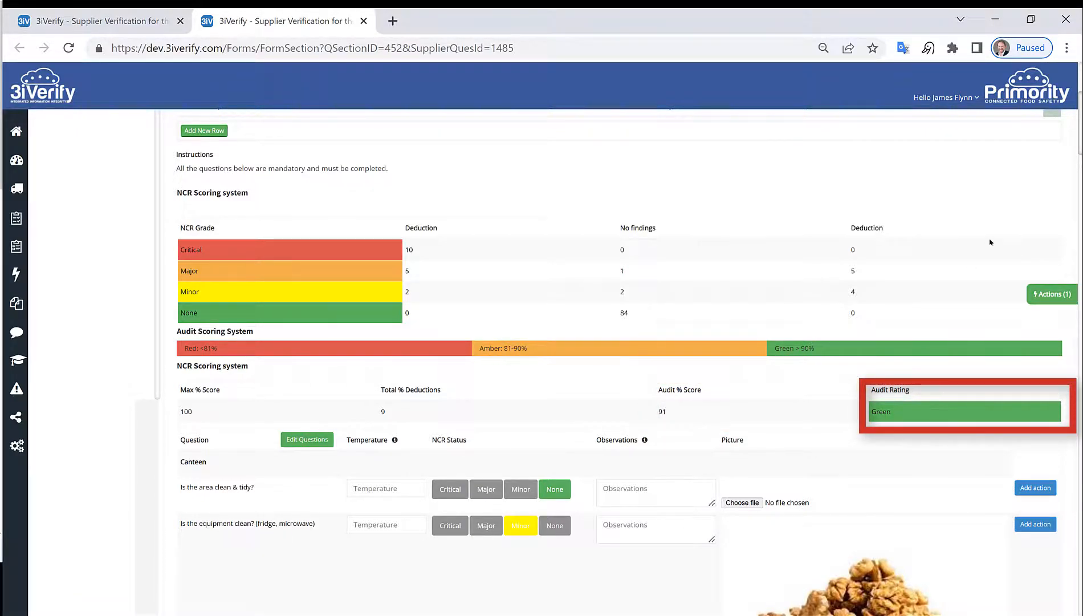
left_click(486, 489)
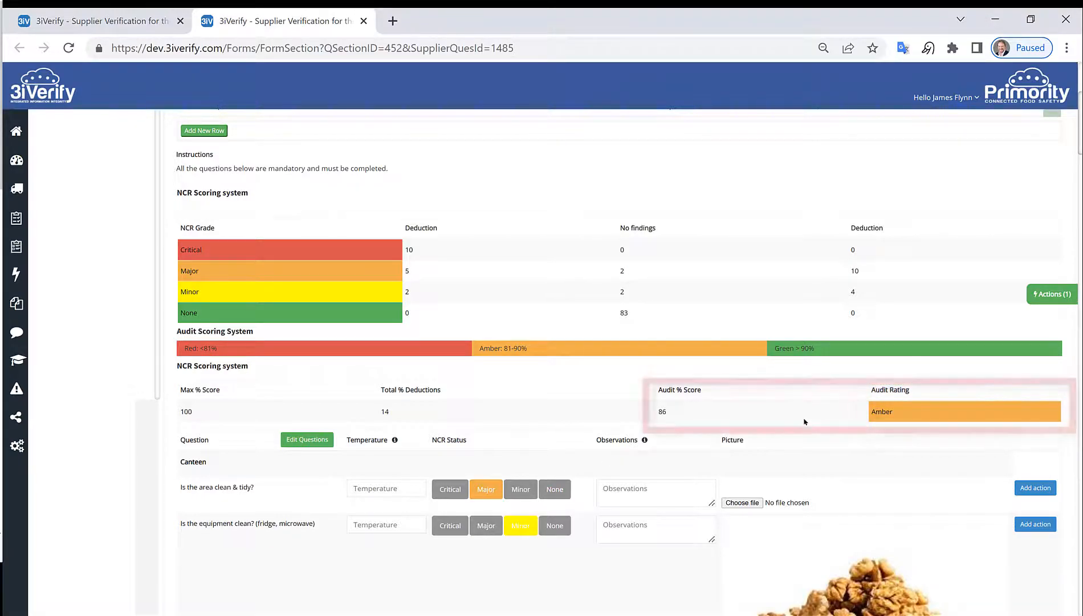
left_click(450, 494)
left_click(442, 525)
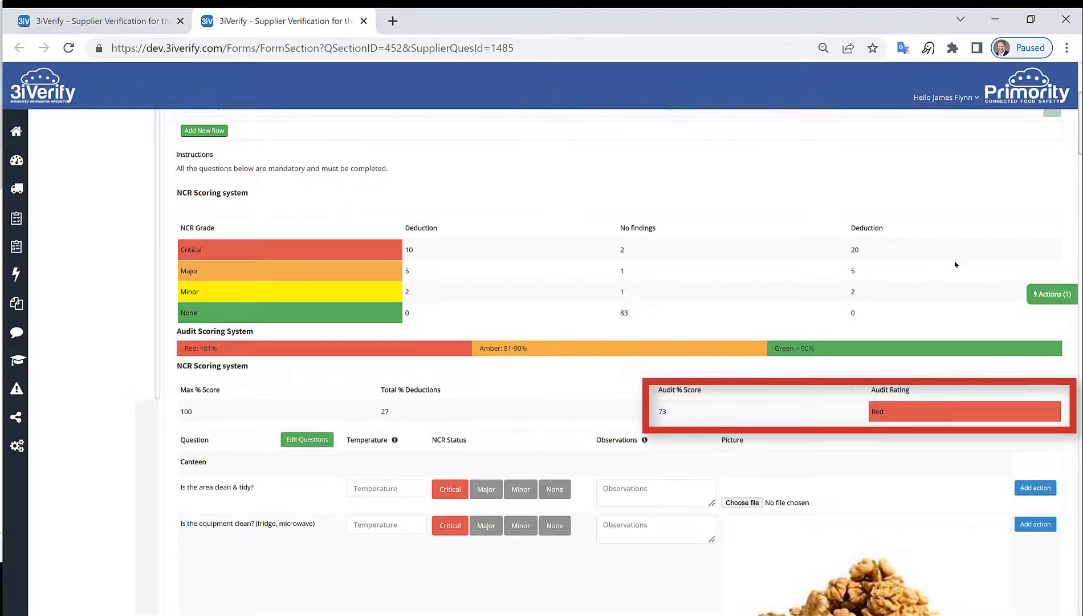
Step: Approve the completed audit section
scroll(944, 383, "down", 1)
scroll(923, 393, "down", 20)
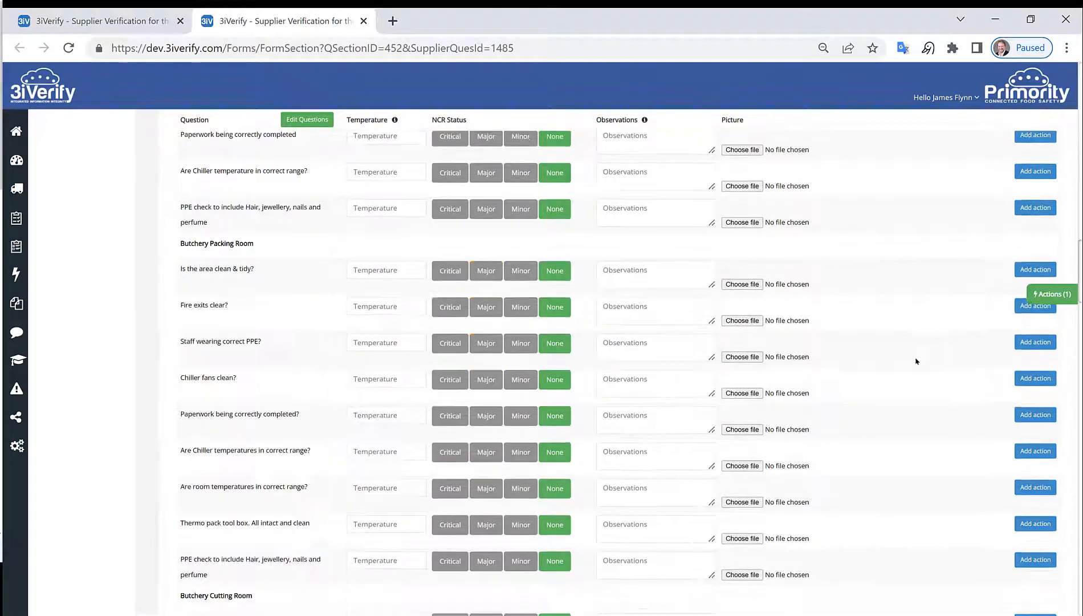
scroll(904, 412, "down", 15)
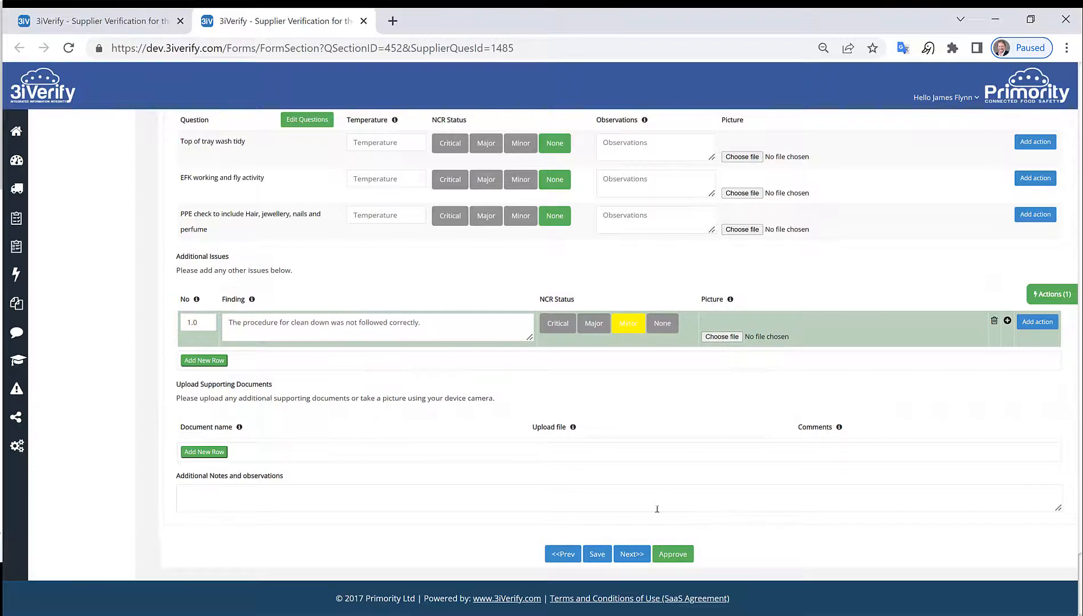
left_click(676, 556)
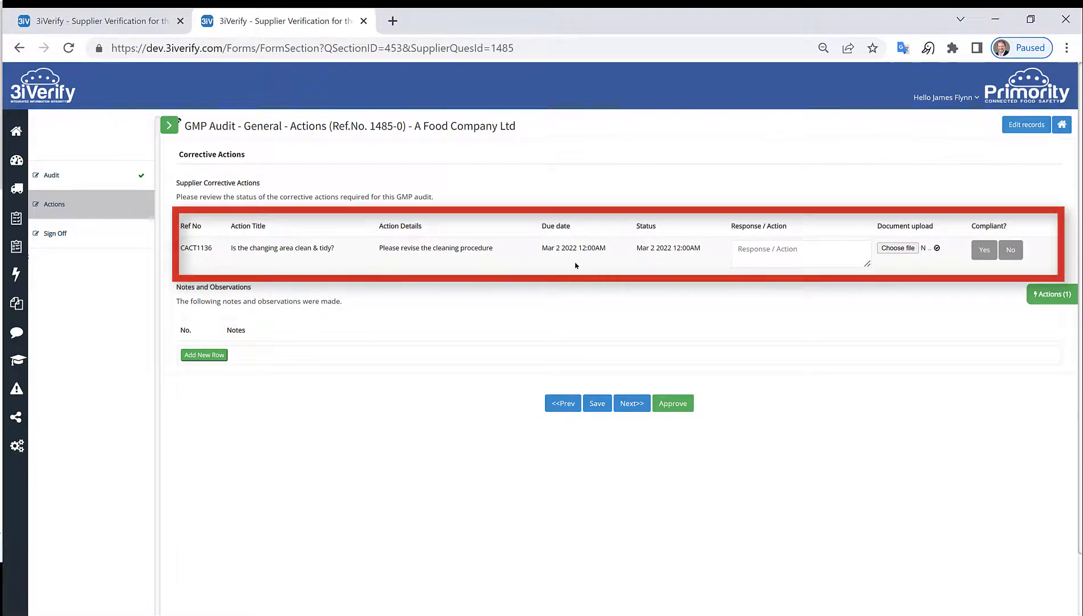
Step: Enter the response 'res' on the corrective action and mark it not compliant
left_click(765, 250)
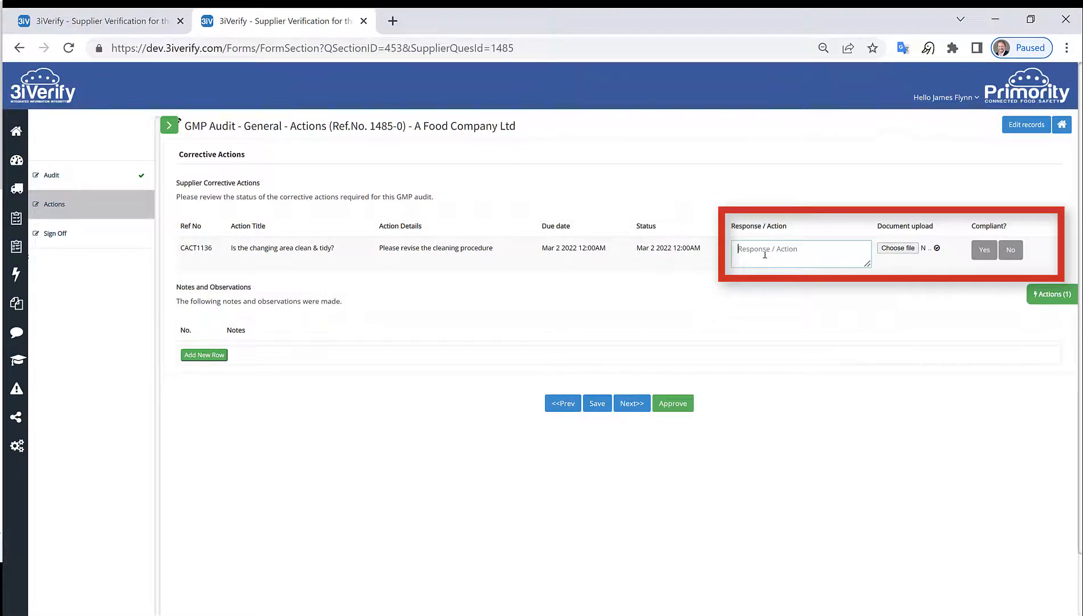
type("response")
left_click(978, 250)
left_click(1009, 249)
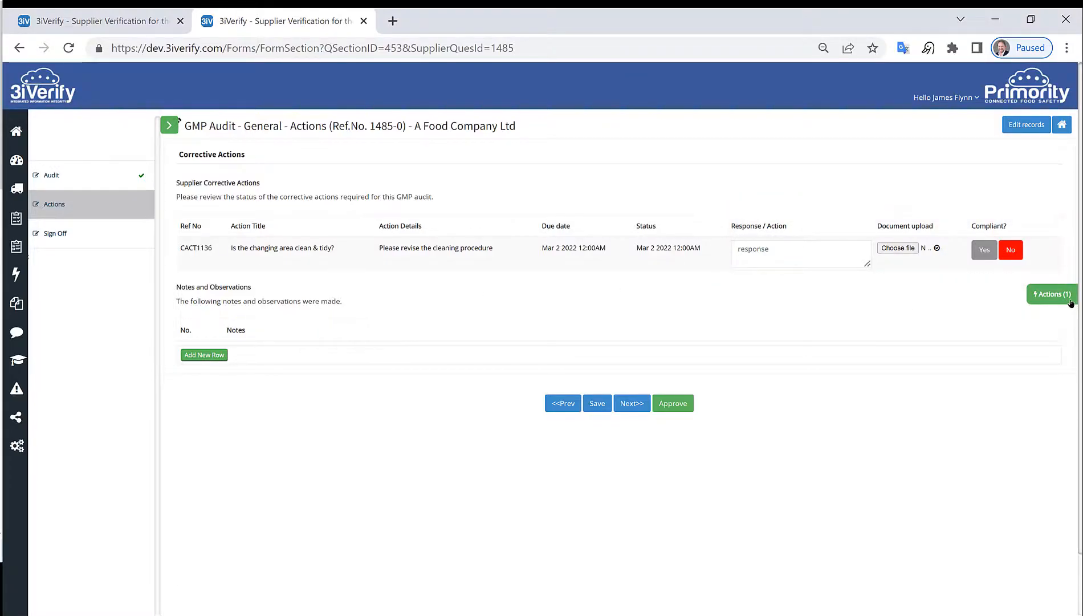
Step: Add the note 'Notes can go here' and approve the Actions section
left_click(214, 354)
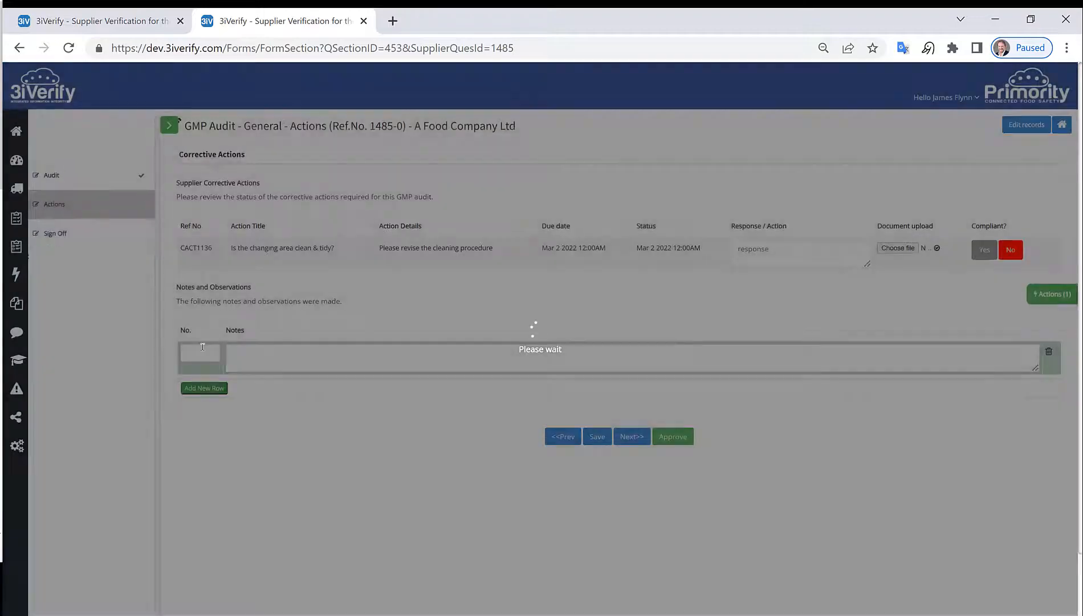
left_click(308, 358)
type("Note")
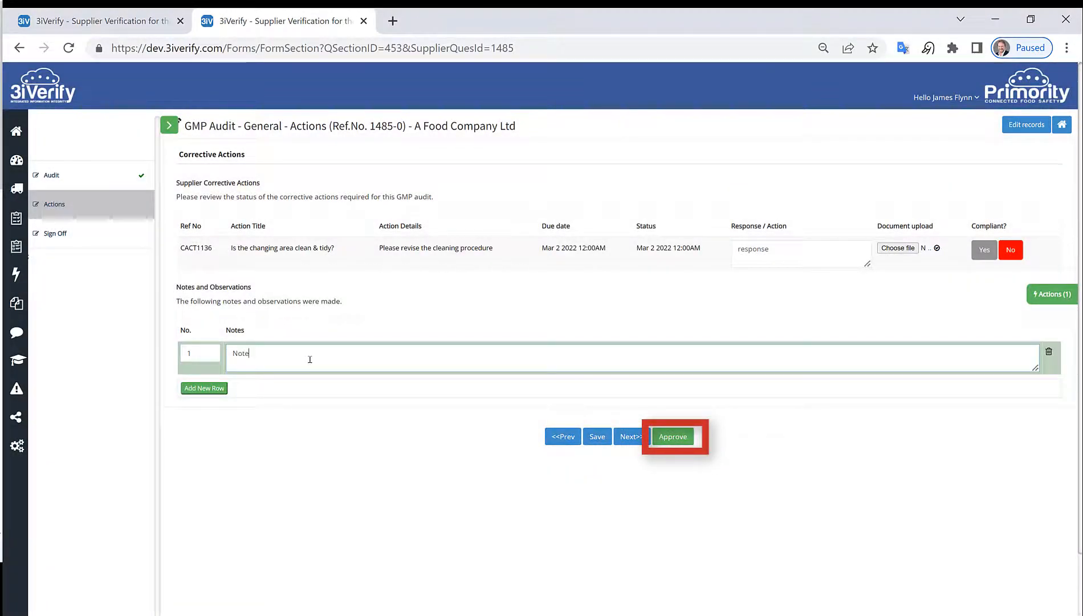
type("s can go here")
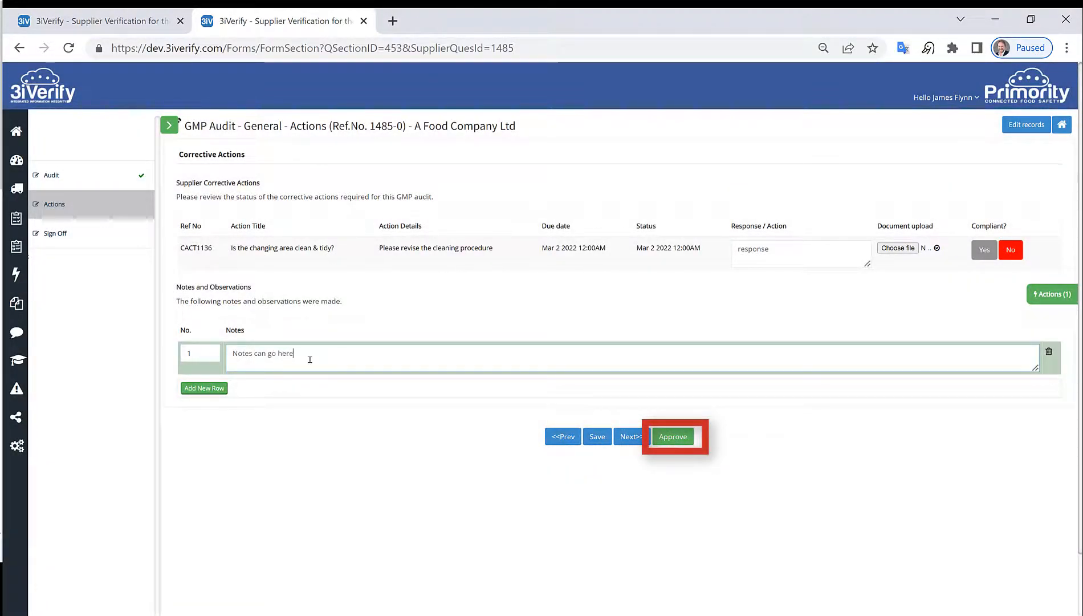
left_click(672, 437)
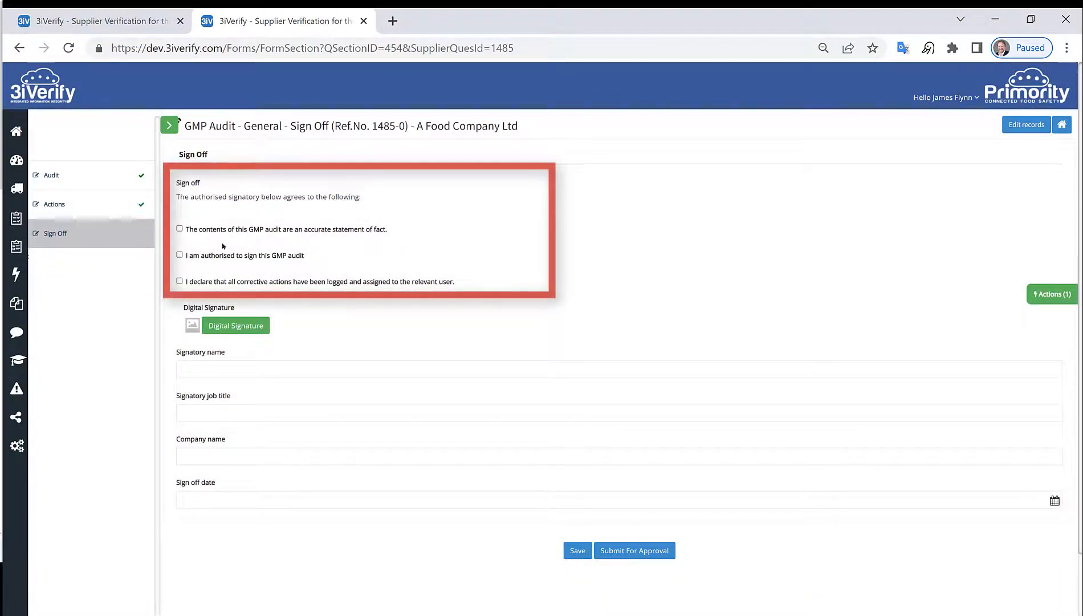
Step: Tick the three sign-off declarations: authorised to sign, corrective actions logged, and contents accurate
left_click(180, 255)
left_click(180, 281)
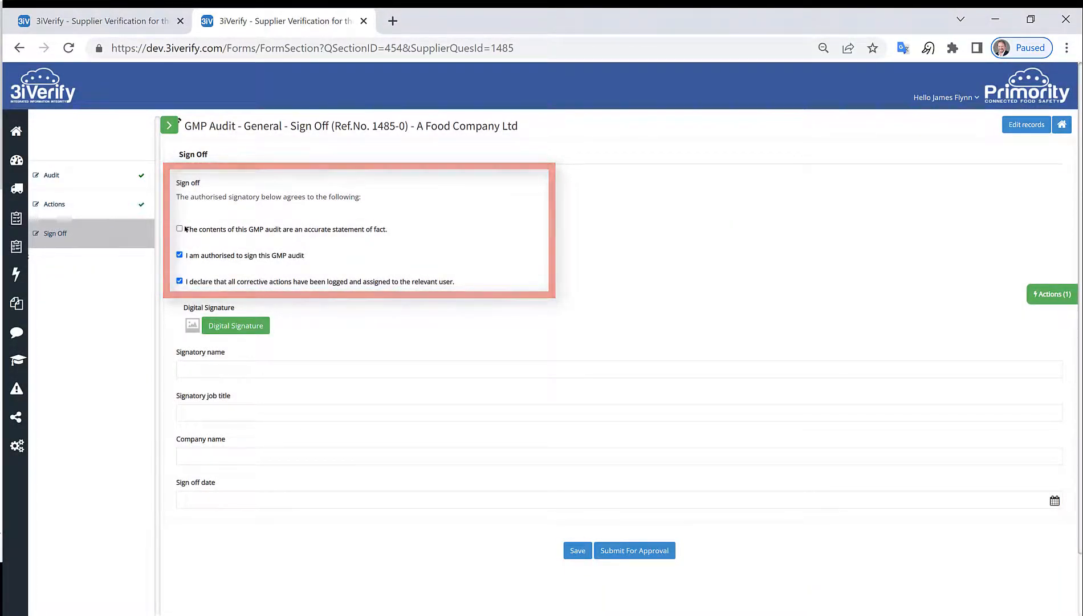
left_click(179, 228)
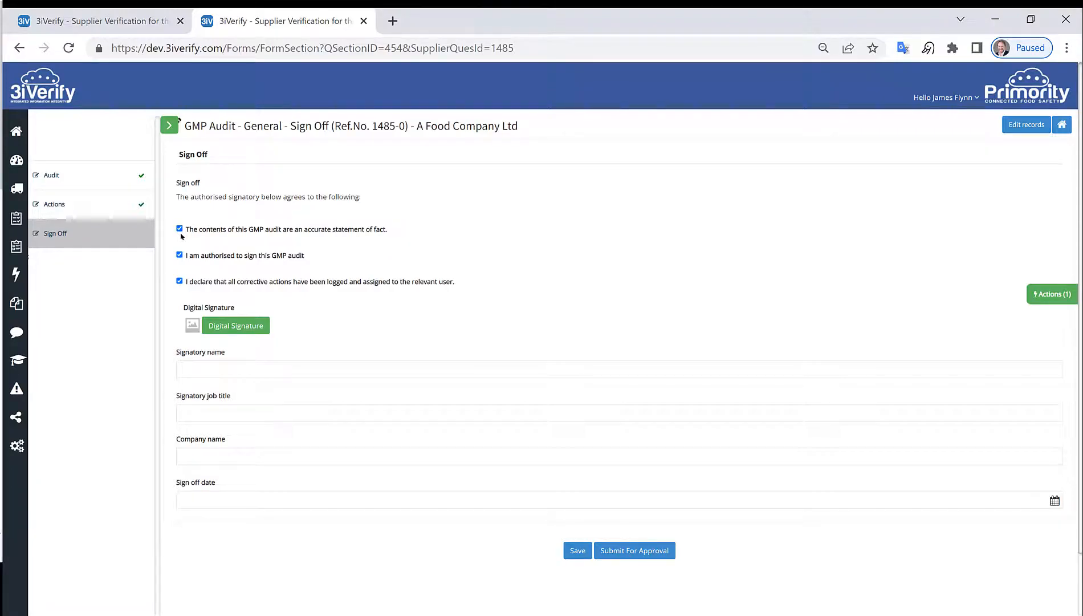
Step: Create a digital signature from the signatory's name, correcting its spelling, and agree to its use
left_click(234, 327)
left_click(430, 139)
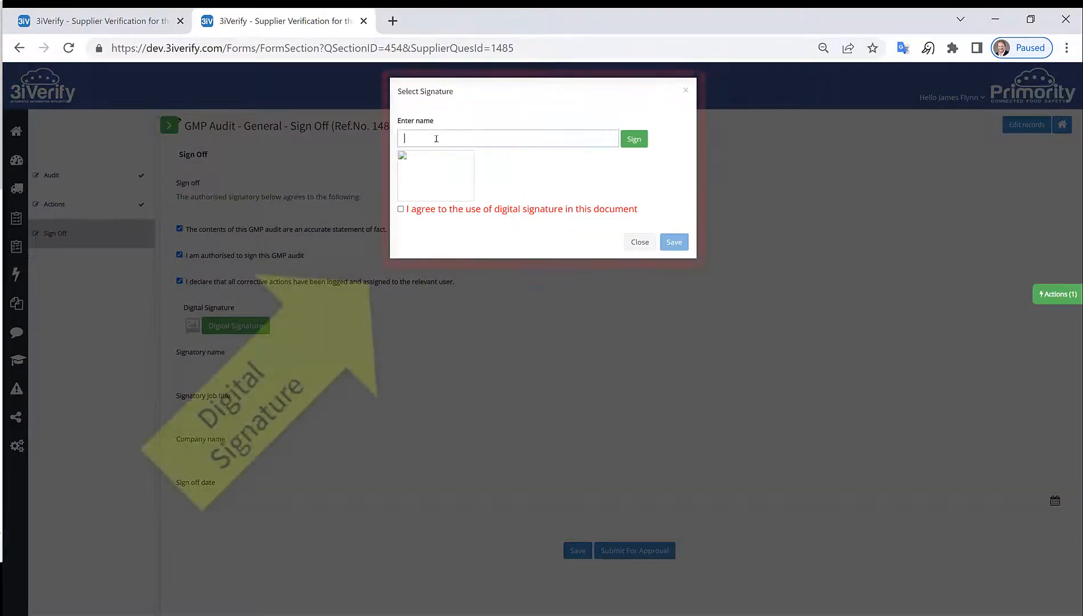
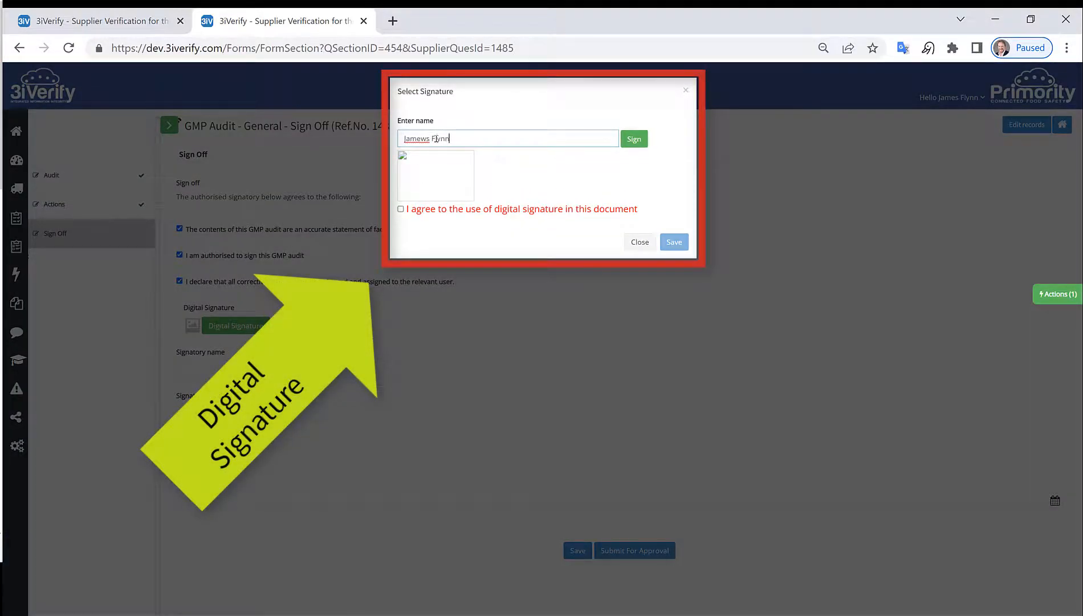
right_click(414, 137)
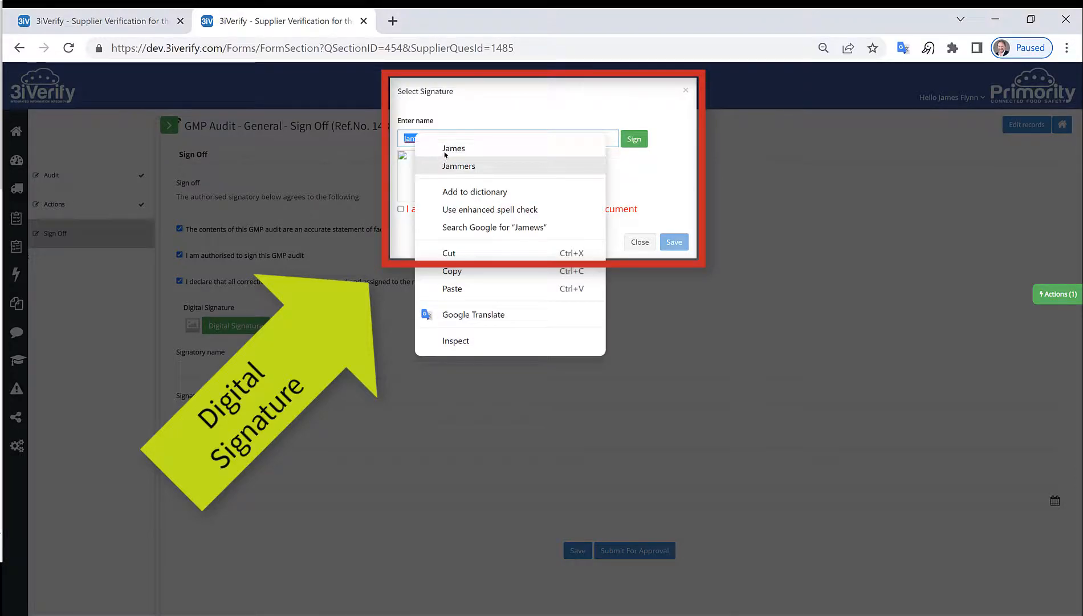
left_click(442, 147)
left_click(634, 139)
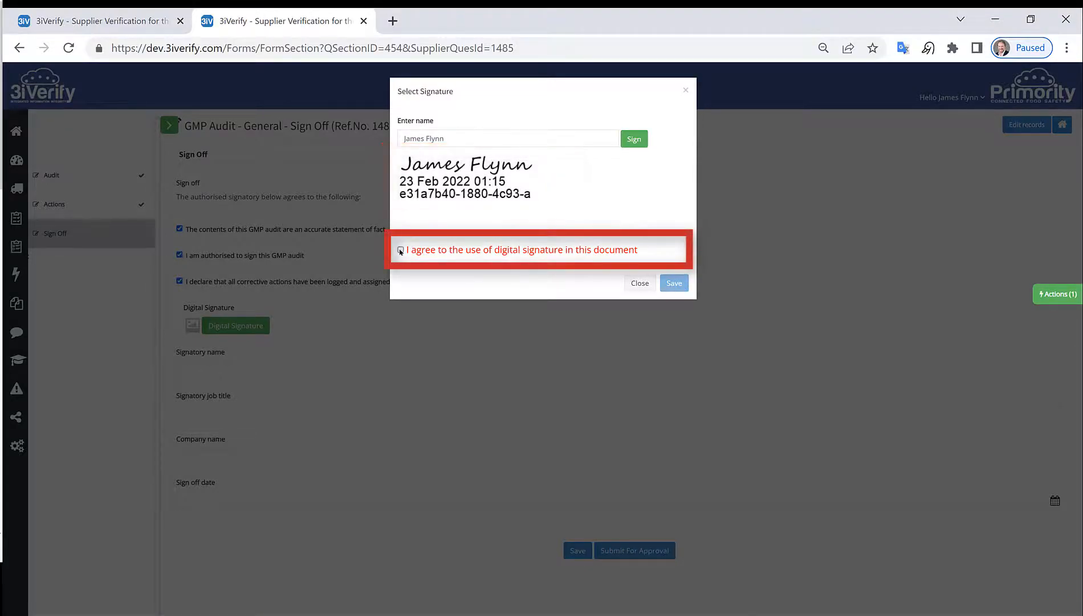
left_click(448, 250)
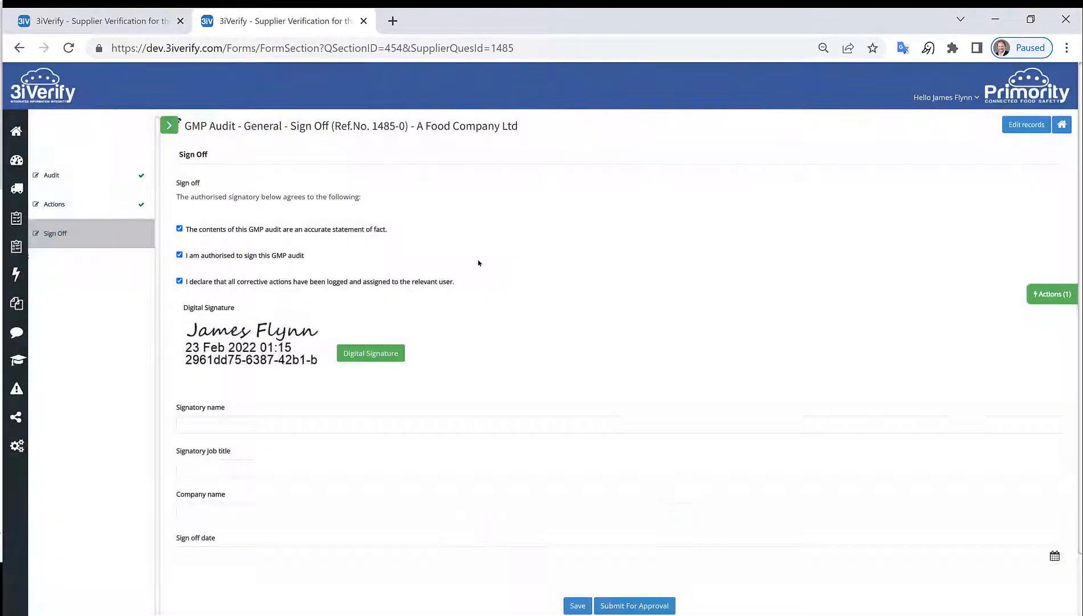
Step: Fill in the signatory's name, job title Manager and company Primority
left_click(260, 422)
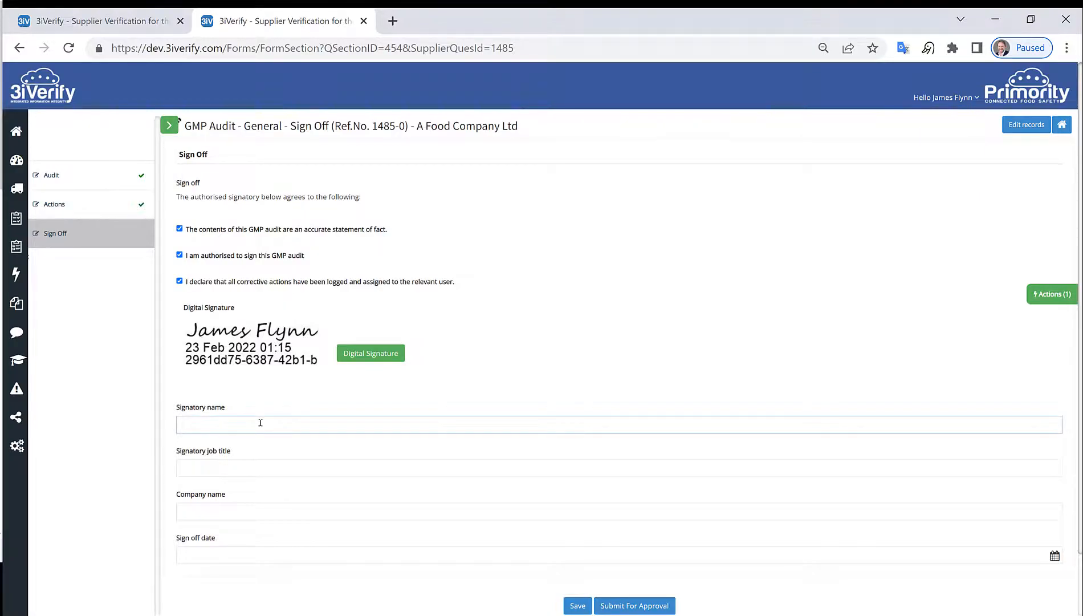
key("Tab")
type("Manager")
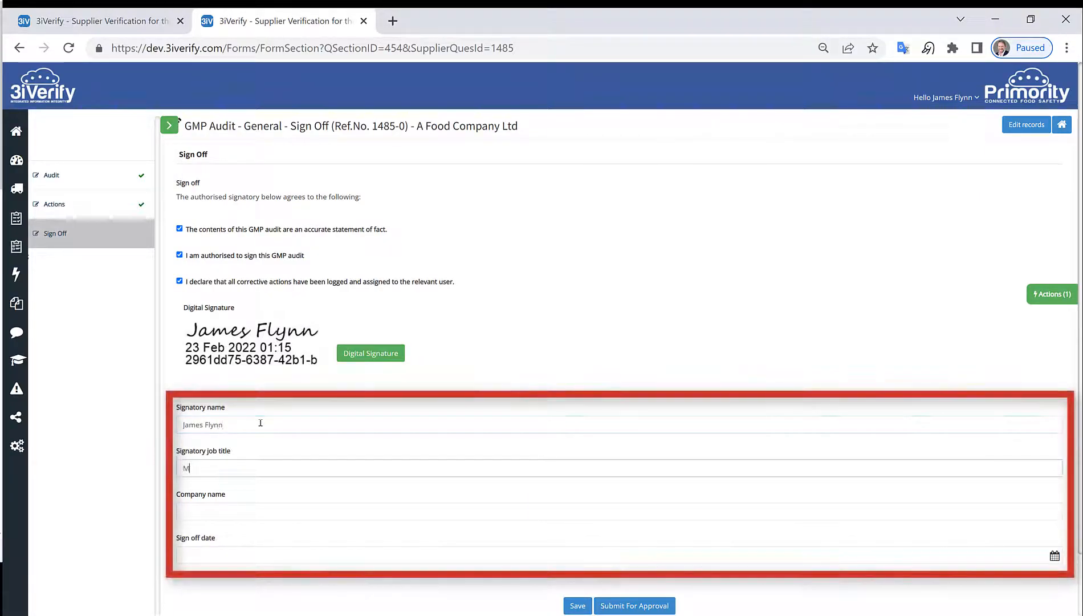
key("Tab")
type("Primority")
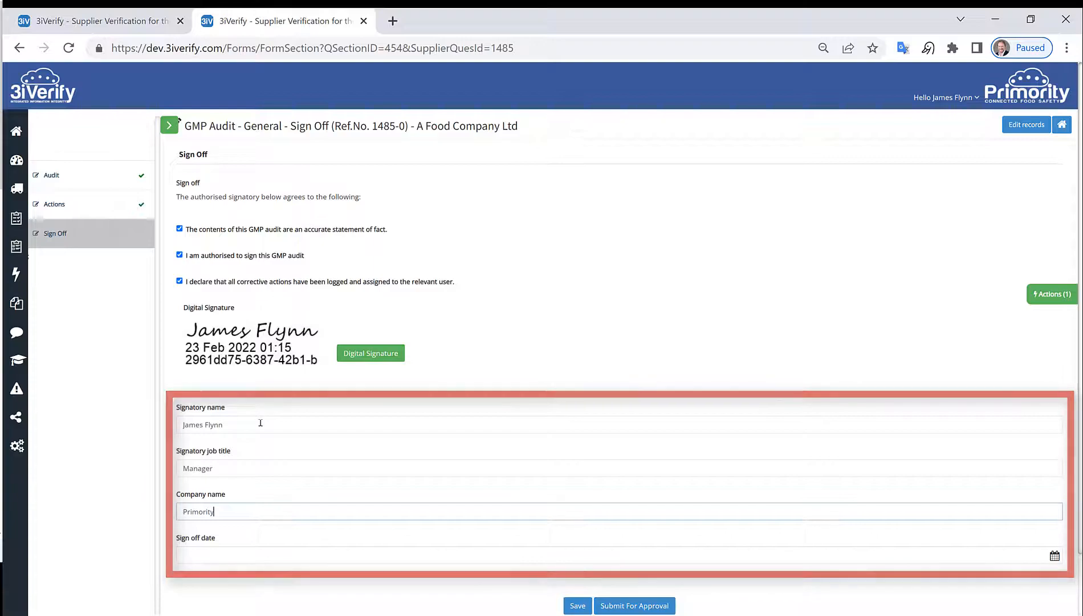
key("Tab")
Step: Set the sign-off date to 23 Feb 2022 and submit the audit for approval
scroll(291, 457, "down", 2)
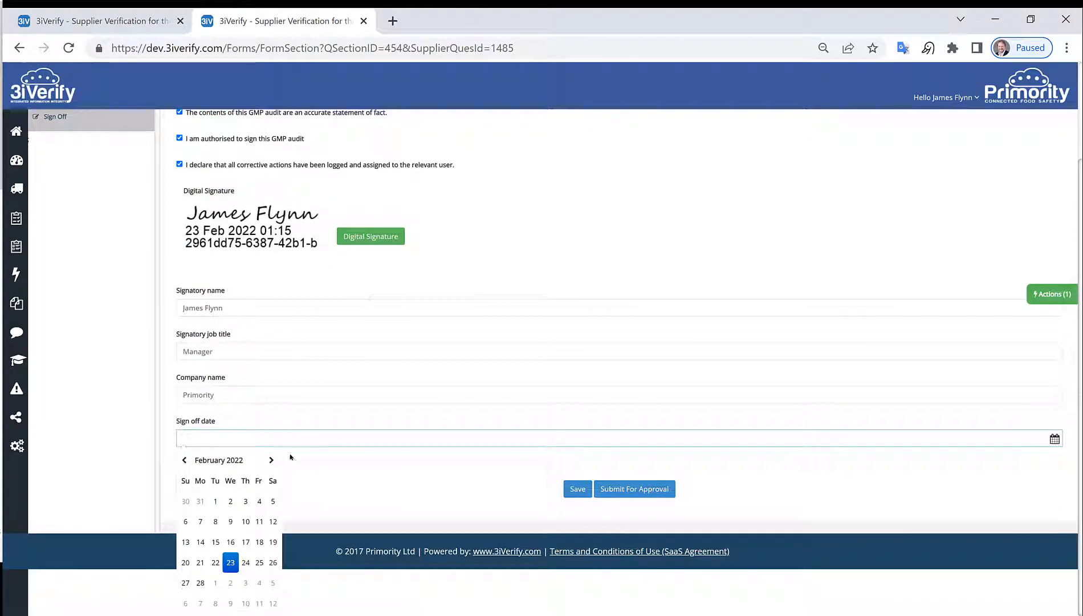
left_click(230, 563)
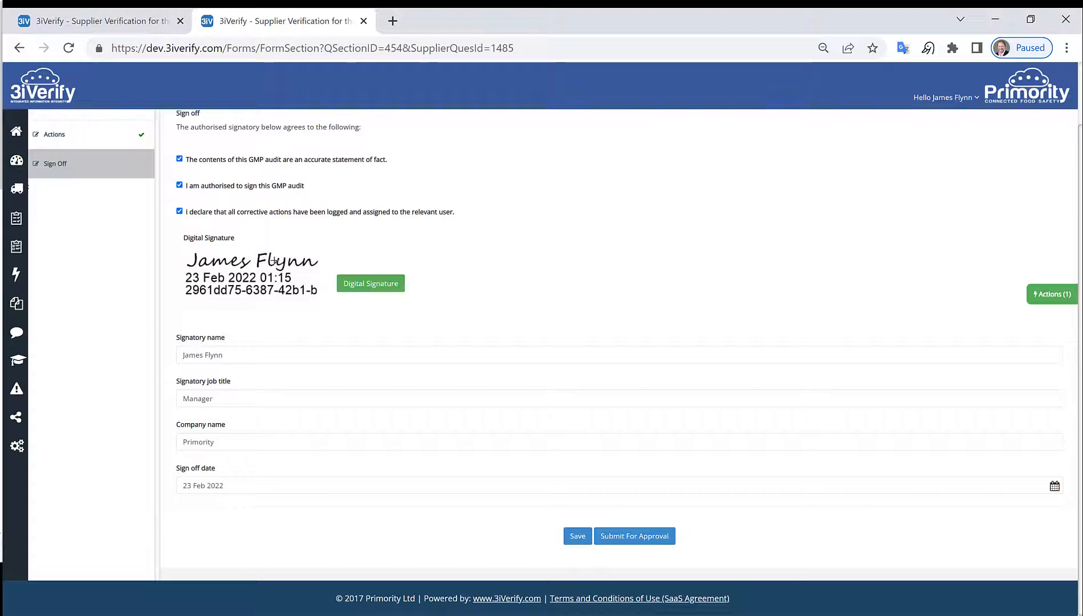
left_click(648, 540)
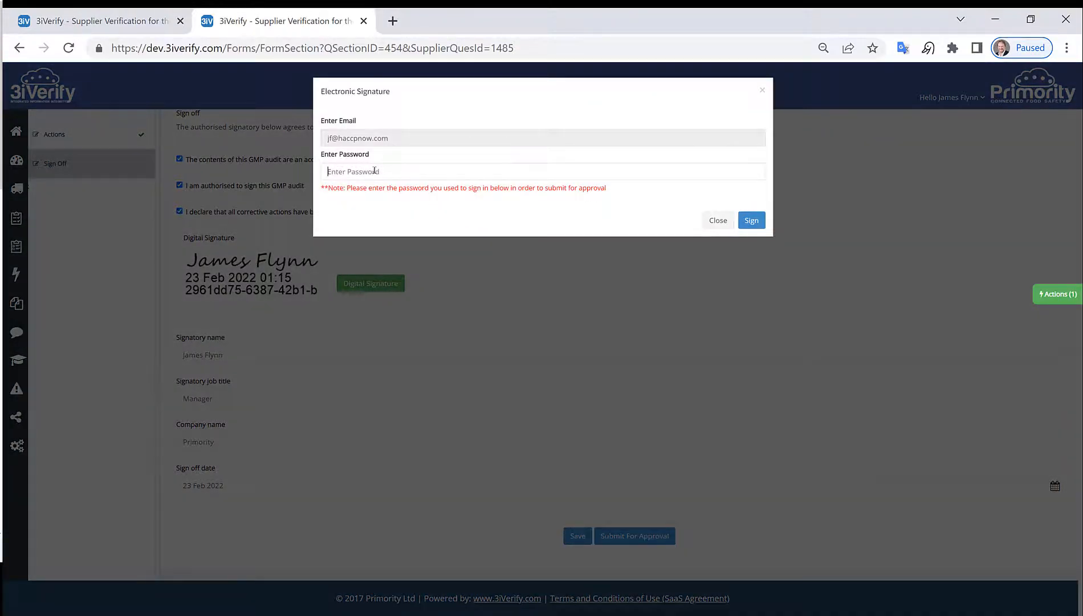
Step: Enter the account password in the Electronic Signature dialog and sign to complete the submission
left_click(374, 171)
type("••••••")
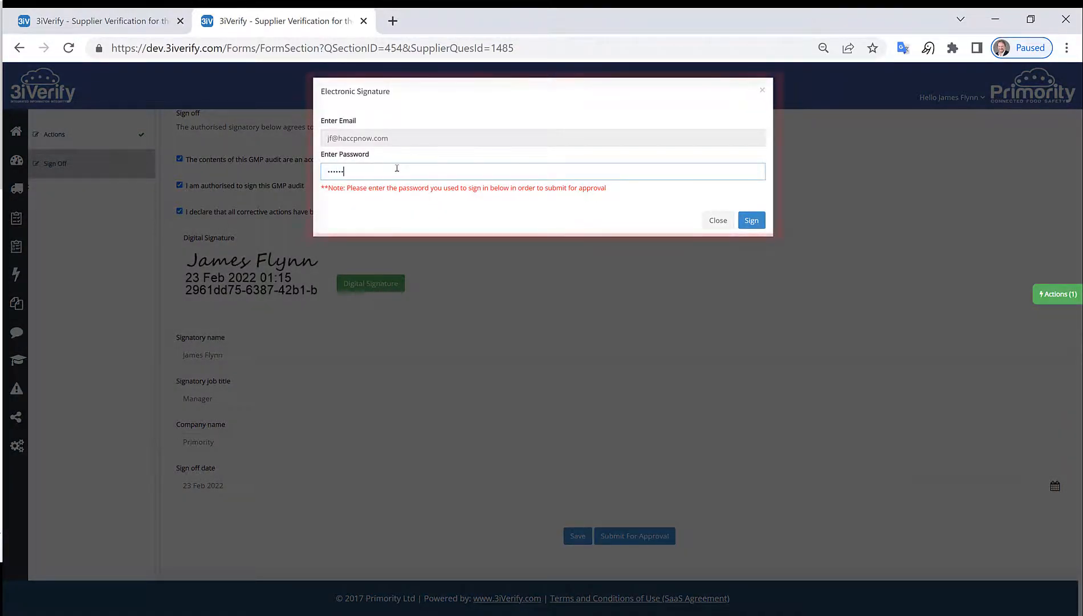
left_click(752, 220)
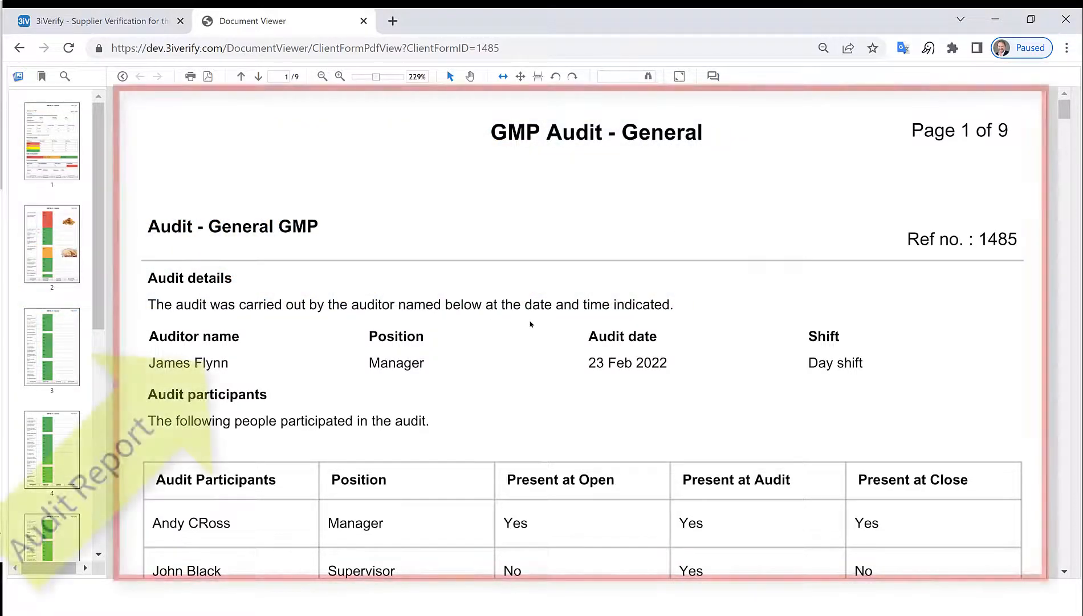
scroll(505, 318, "down", 6)
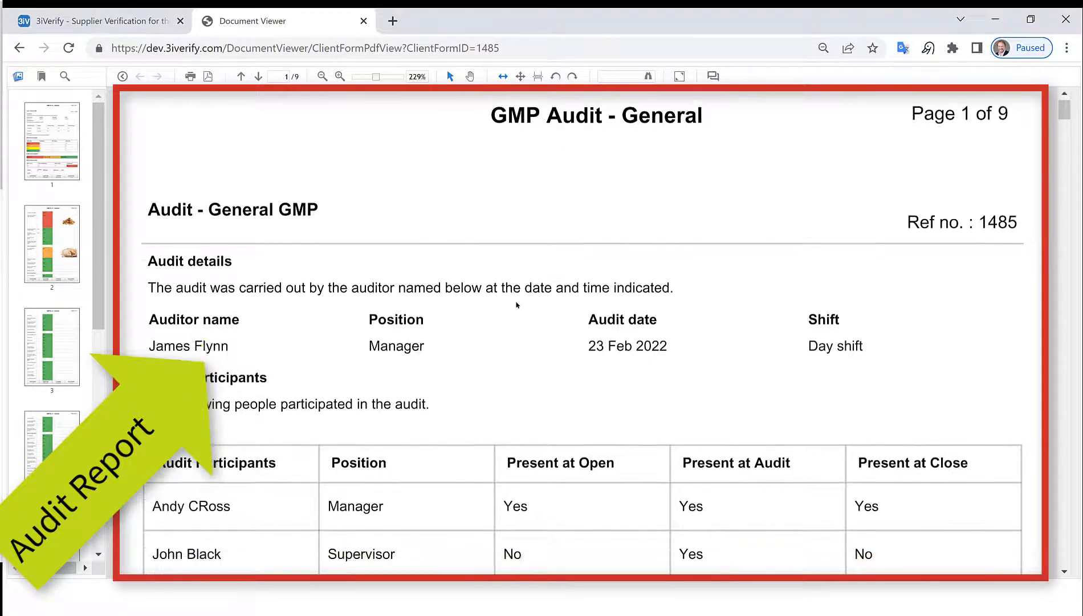
scroll(505, 318, "down", 7)
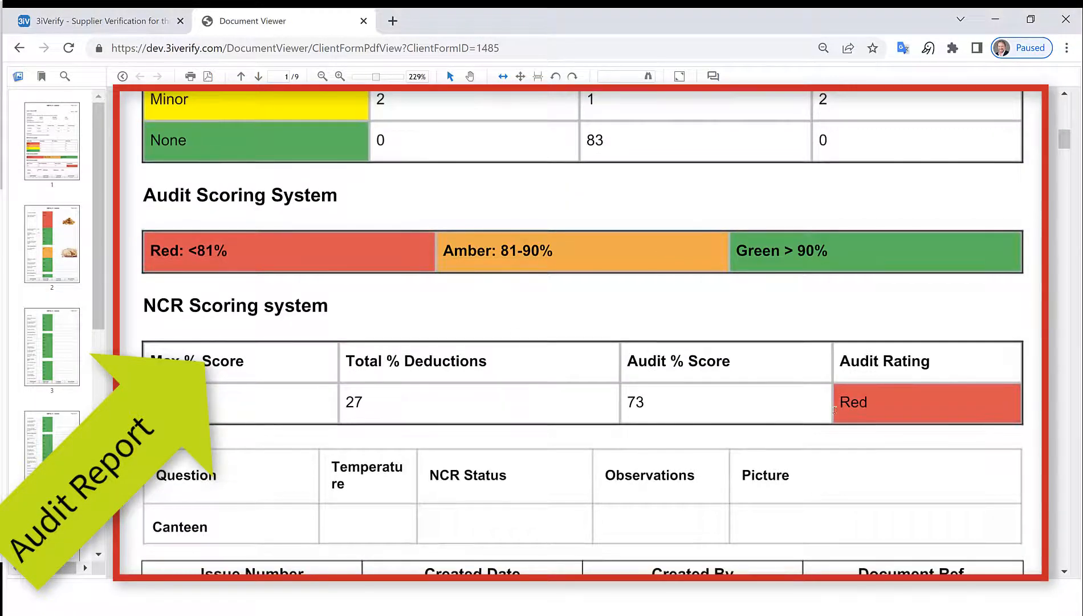
scroll(594, 384, "down", 8)
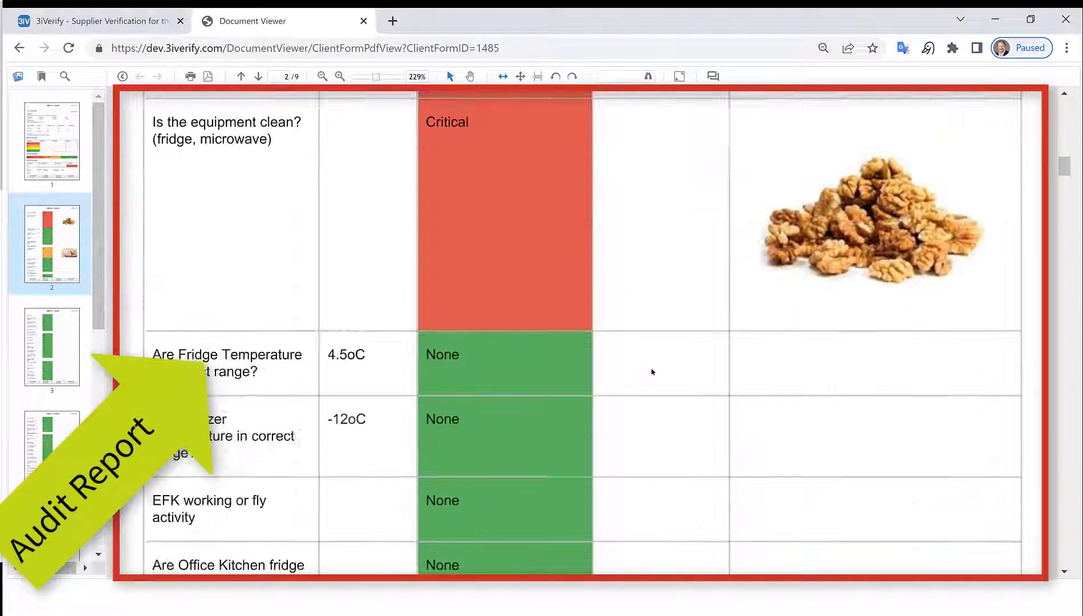
scroll(660, 388, "down", 10)
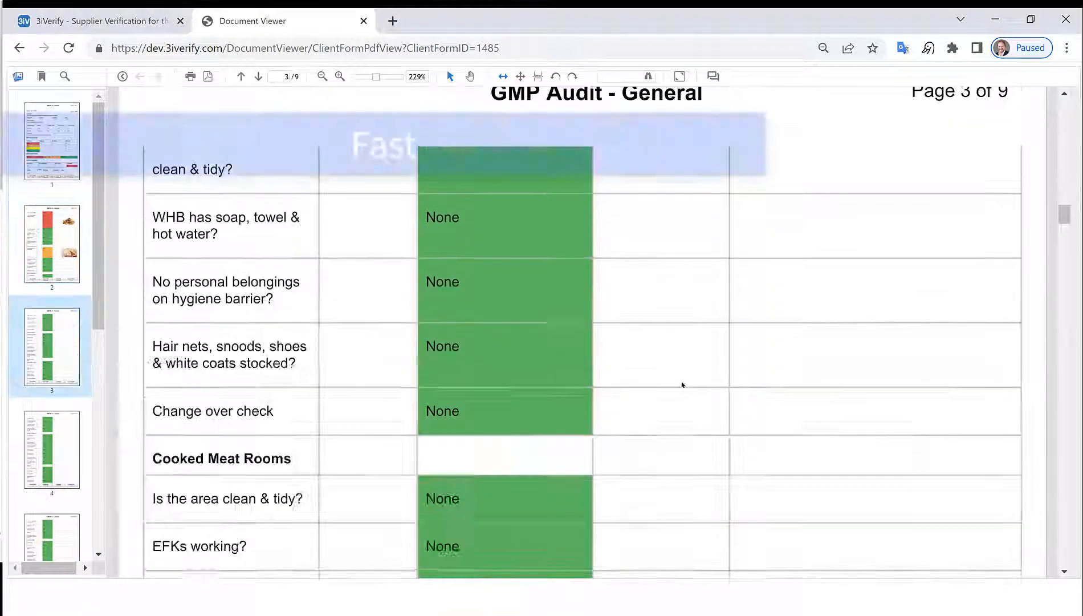
scroll(690, 405, "down", 10)
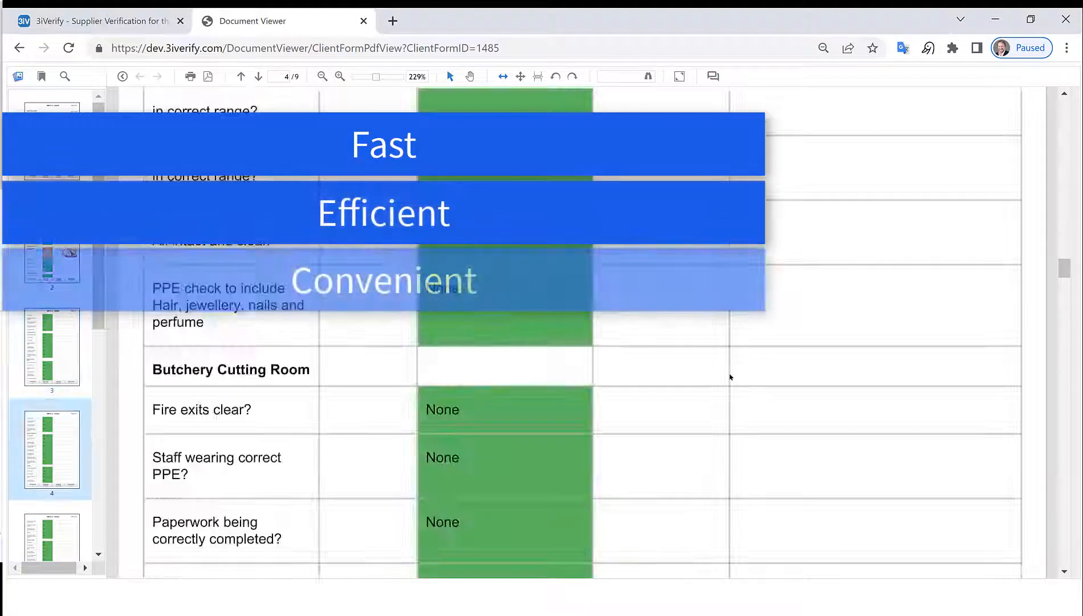
scroll(730, 386, "down", 10)
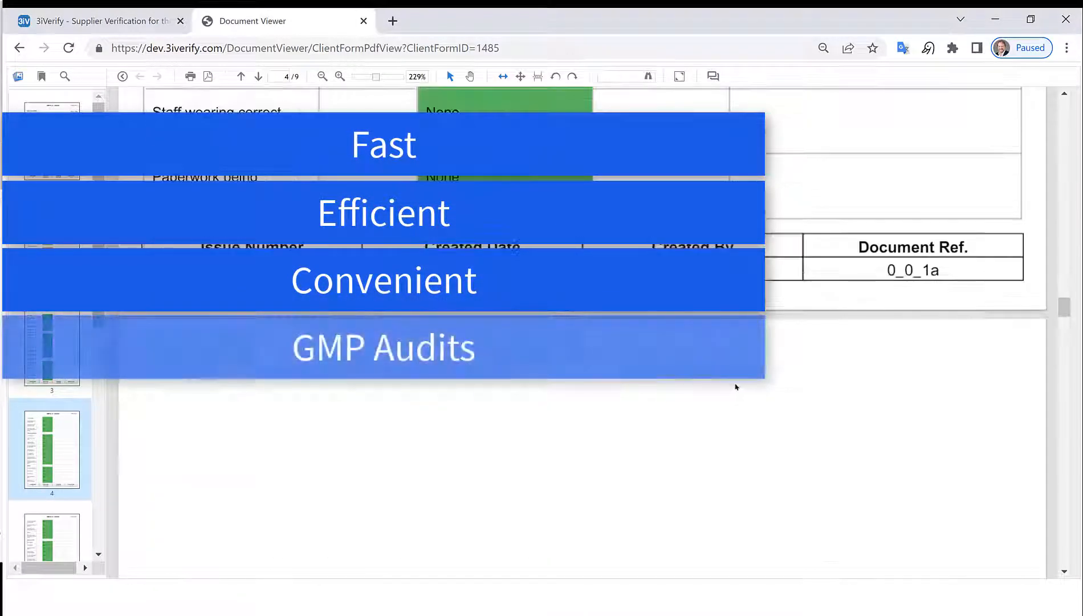
scroll(738, 381, "down", 5)
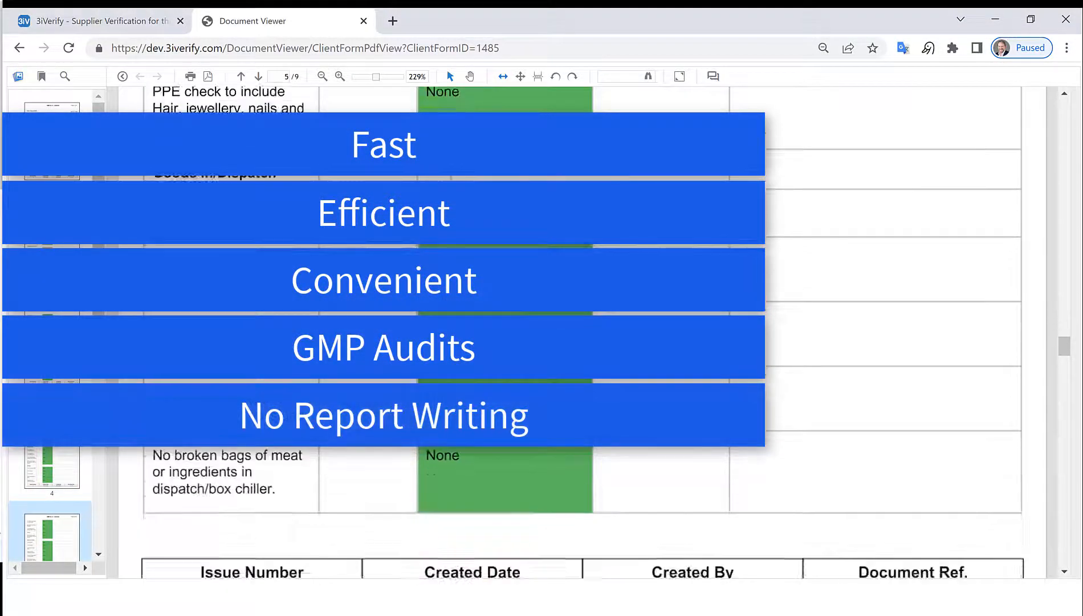
scroll(739, 381, "down", 9)
scroll(582, 331, "down", 5)
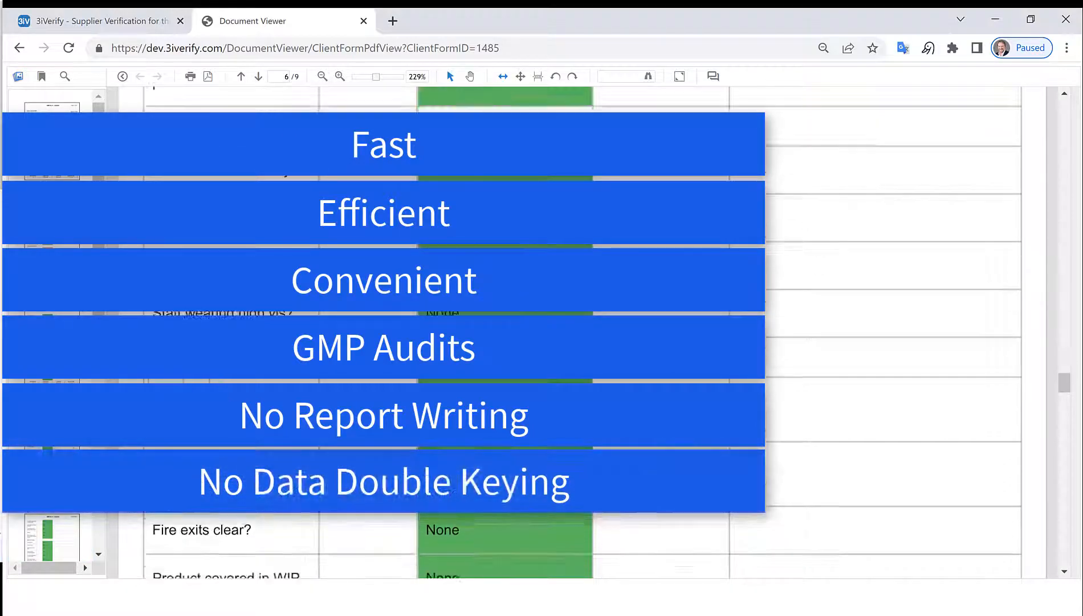
scroll(765, 396, "down", 5)
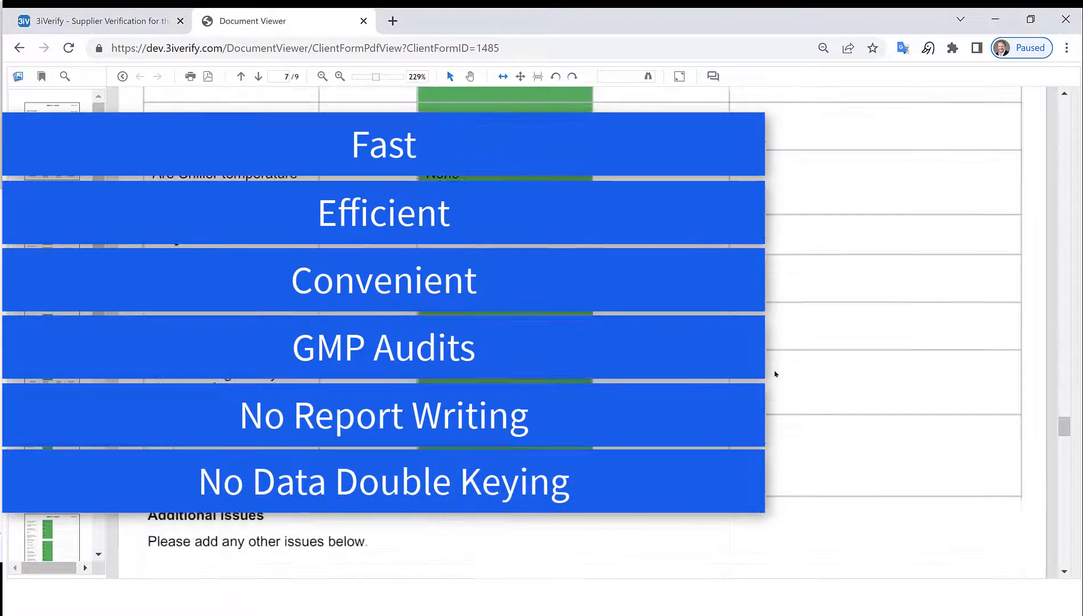
scroll(776, 376, "down", 15)
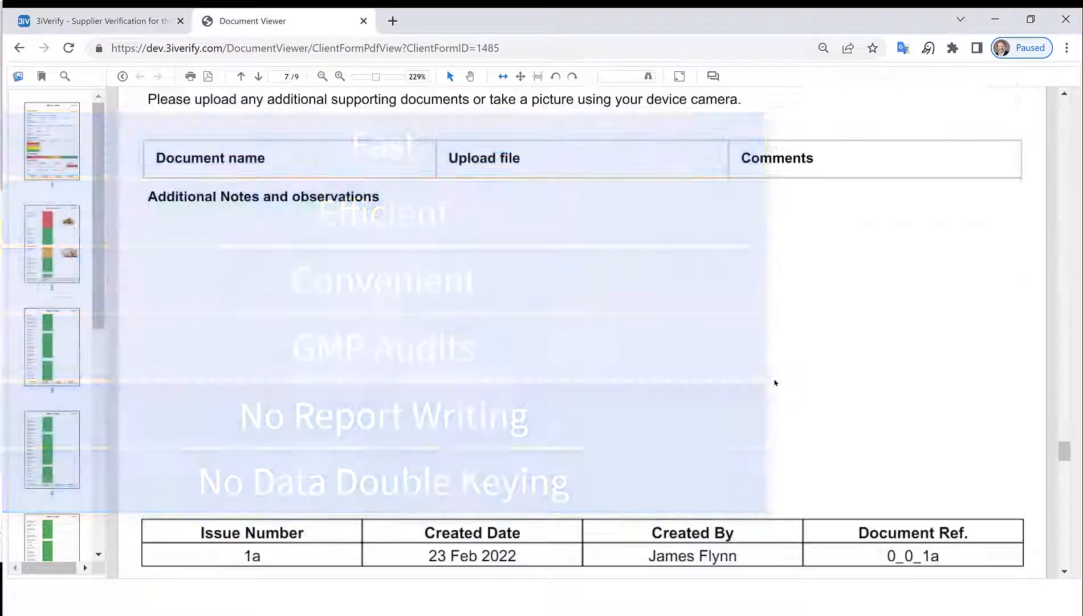
scroll(775, 385, "down", 5)
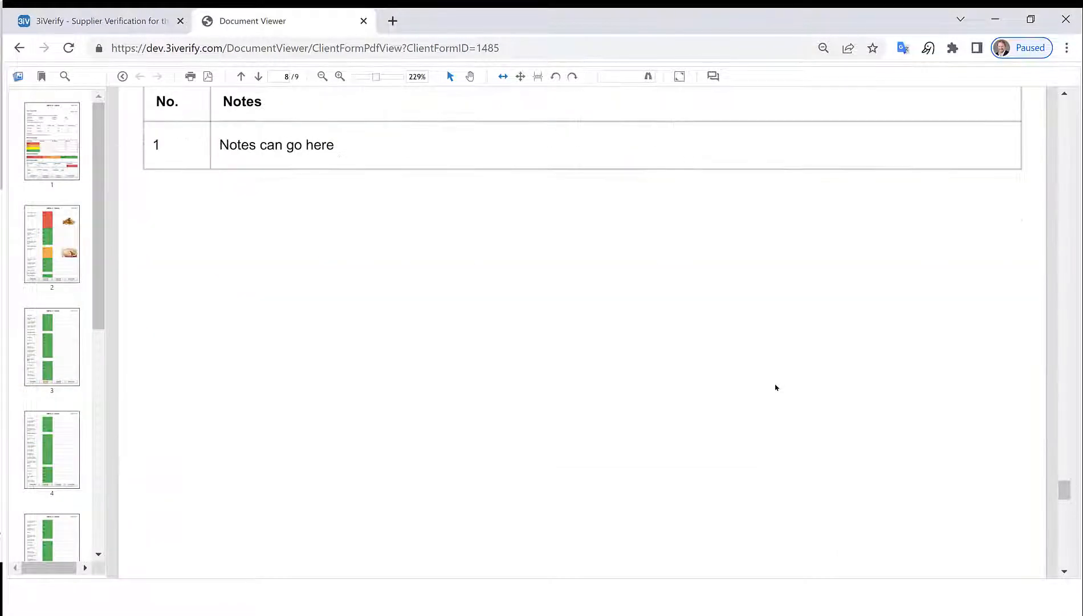
scroll(766, 403, "down", 10)
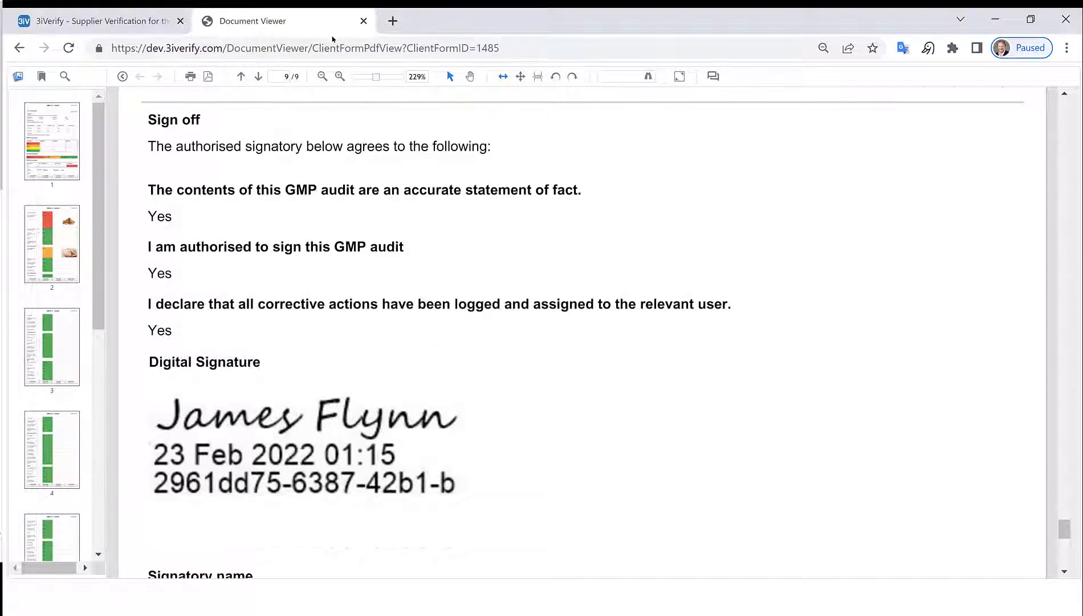